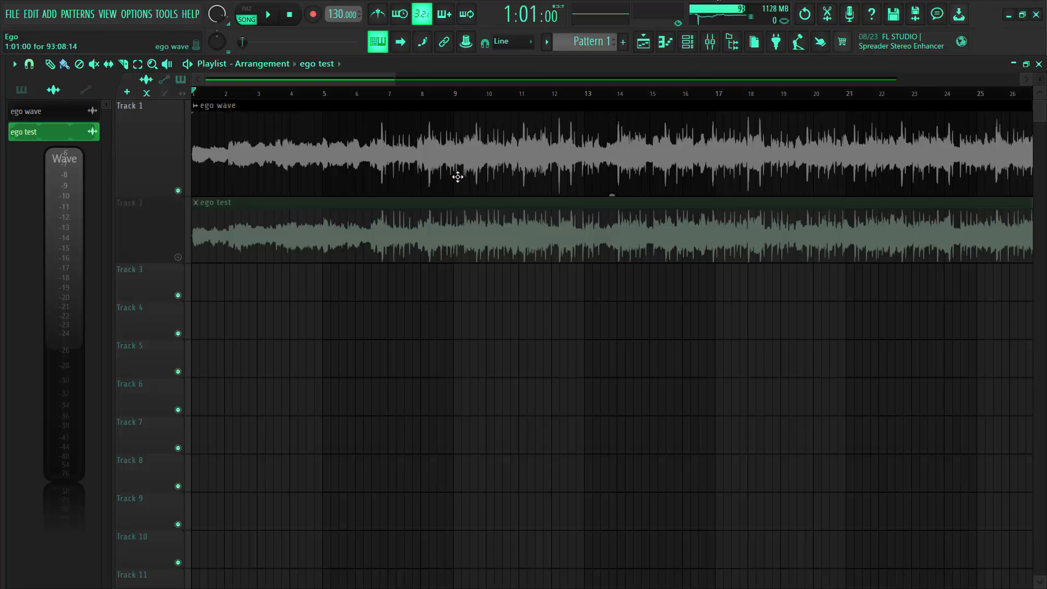
Bypass all effects on the Insert 1 mixer track and listen to the unprocessed ego wave clip from the start.
{"action": "left_click", "coordinate": [467, 138]}
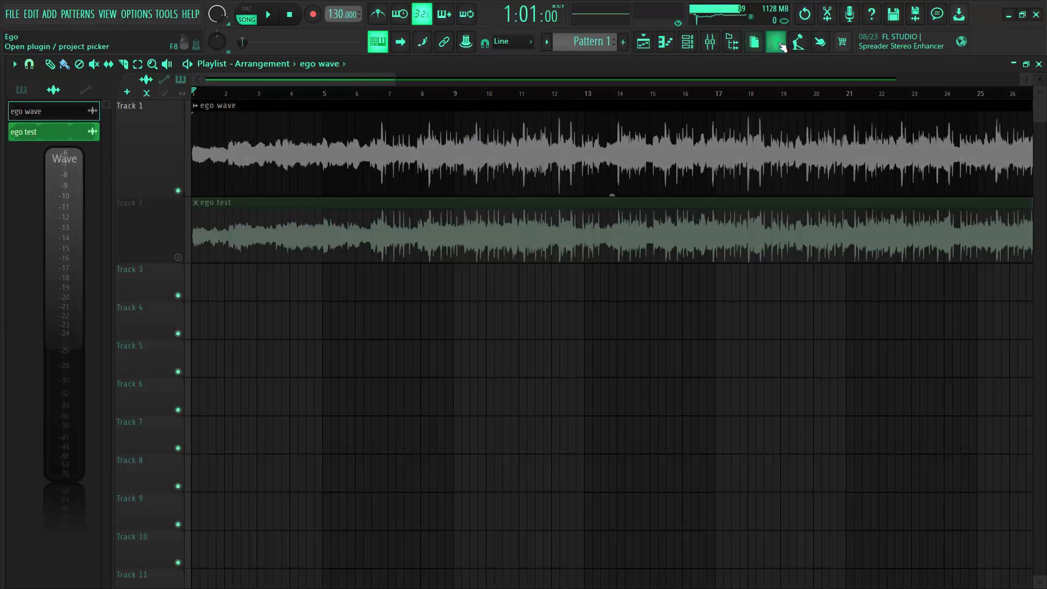
{"action": "left_click", "coordinate": [709, 42]}
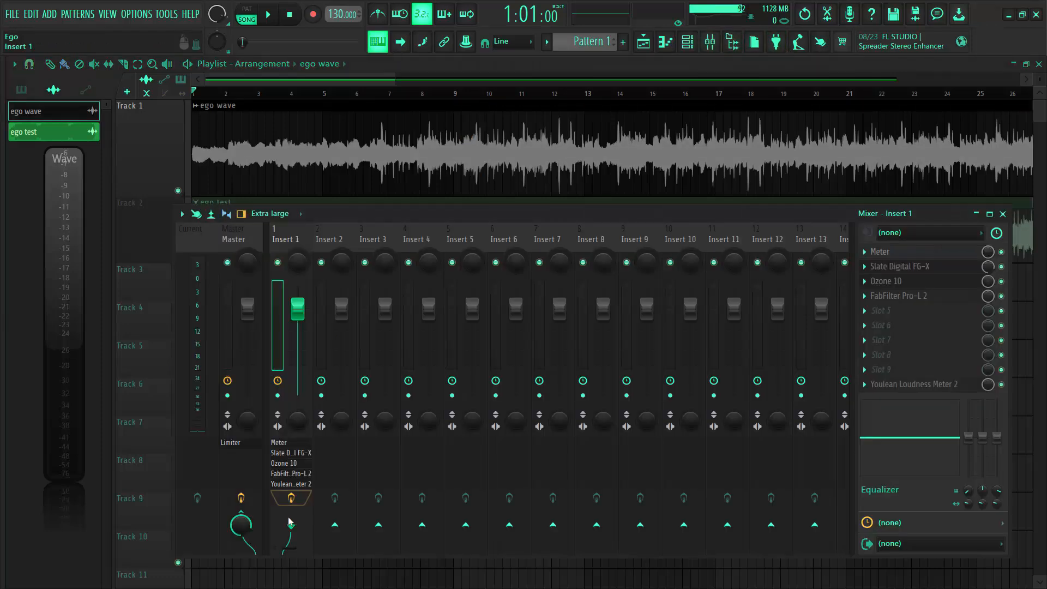
{"action": "left_click", "coordinate": [291, 498]}
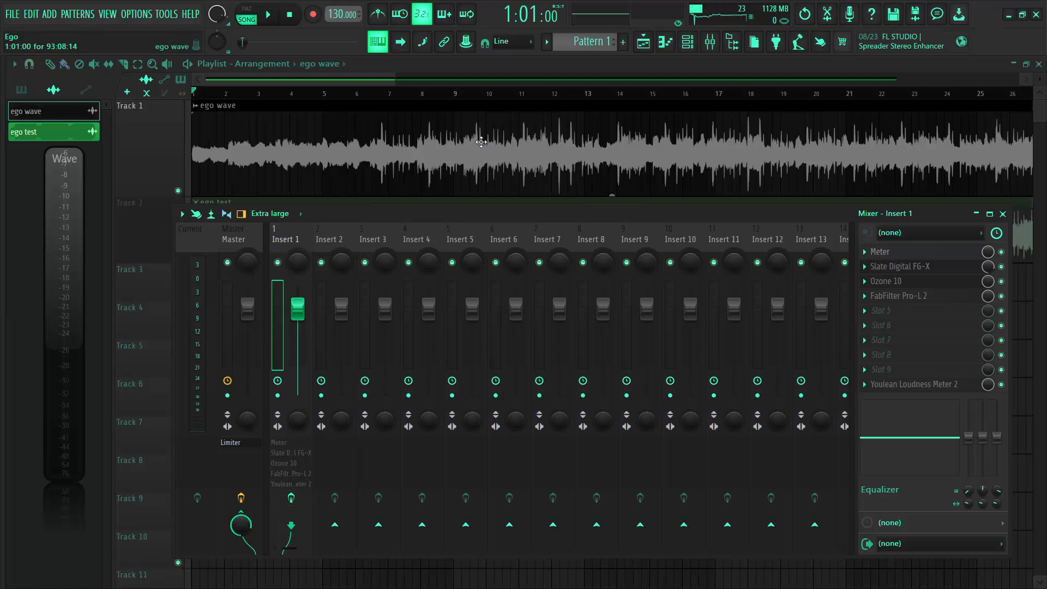
{"action": "key", "text": "F9"}
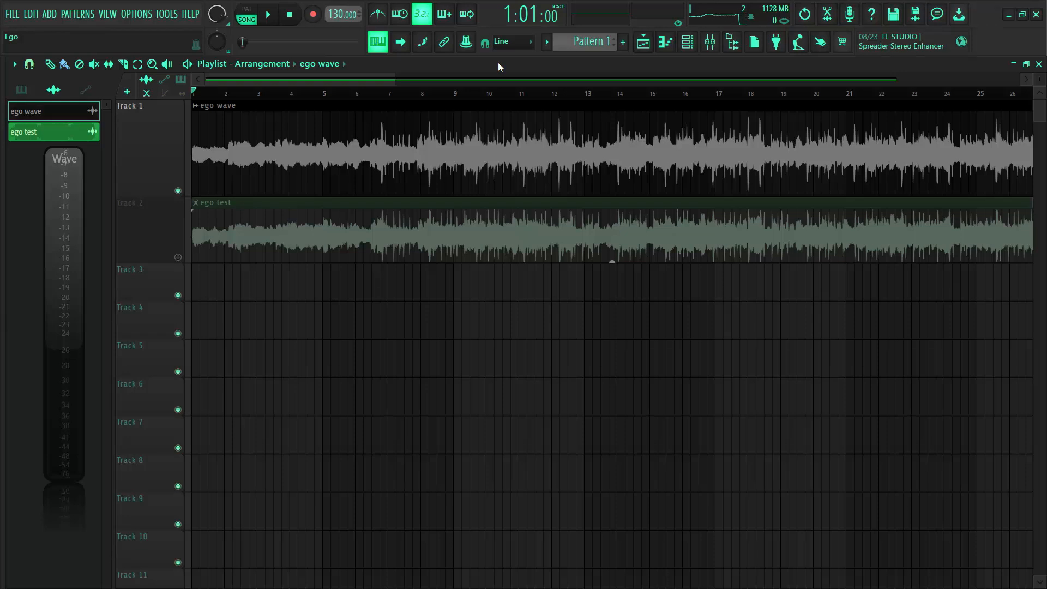
{"action": "key", "text": "space"}
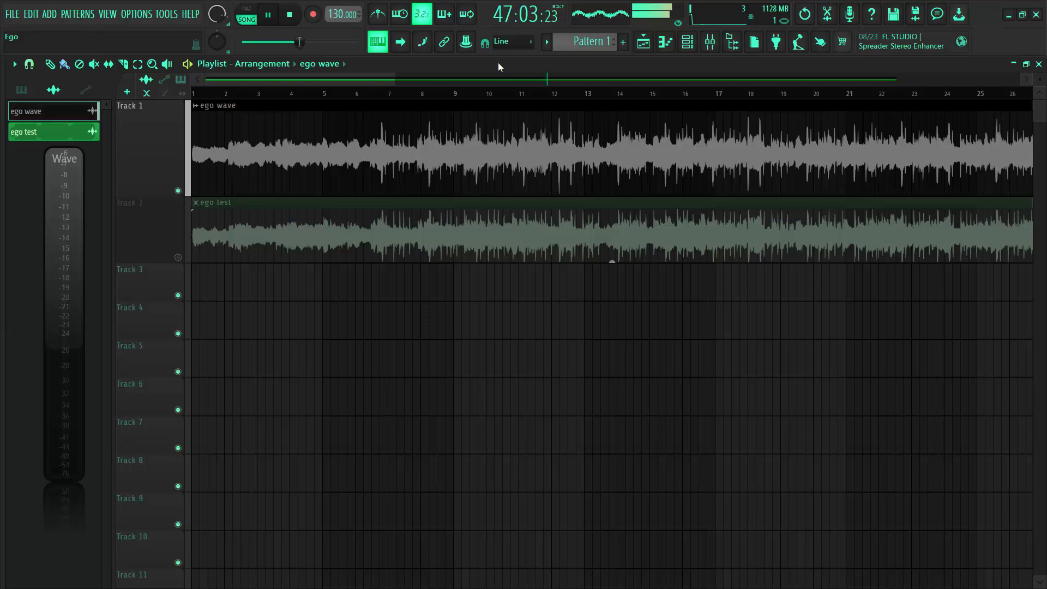
{"action": "key", "text": "space"}
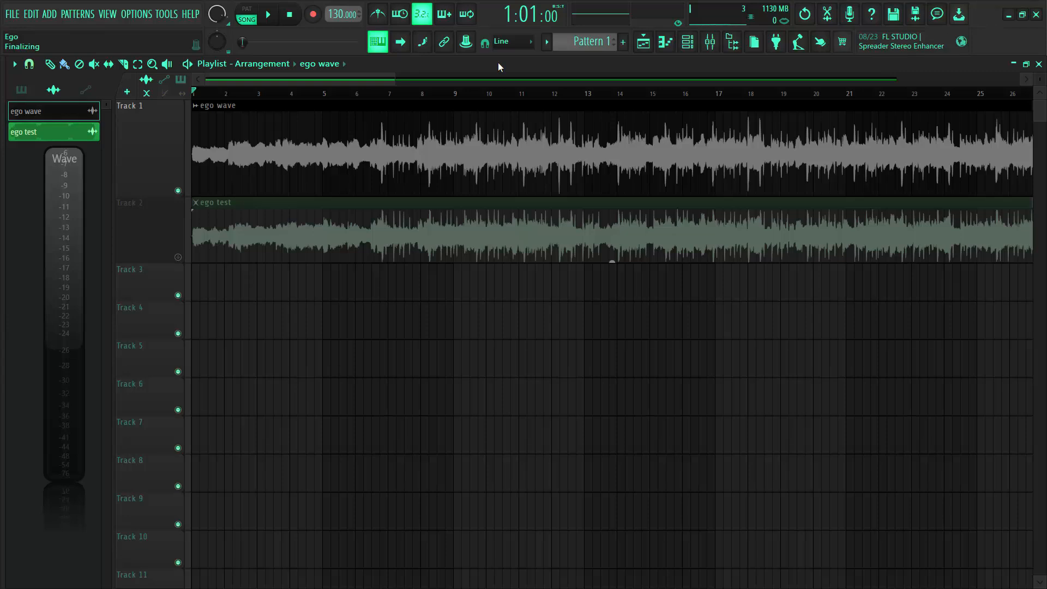
Audition the unprocessed ego wave clip around bars 7 and 12, leaving the playhead at 12:08:11.
{"action": "left_click", "coordinate": [480, 93]}
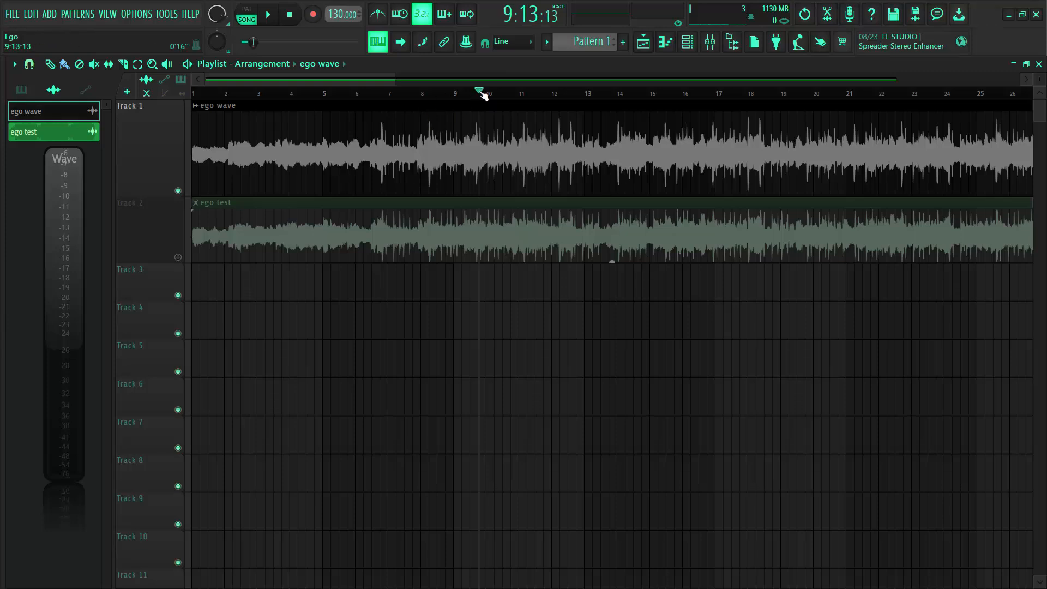
{"action": "left_click", "coordinate": [426, 93]}
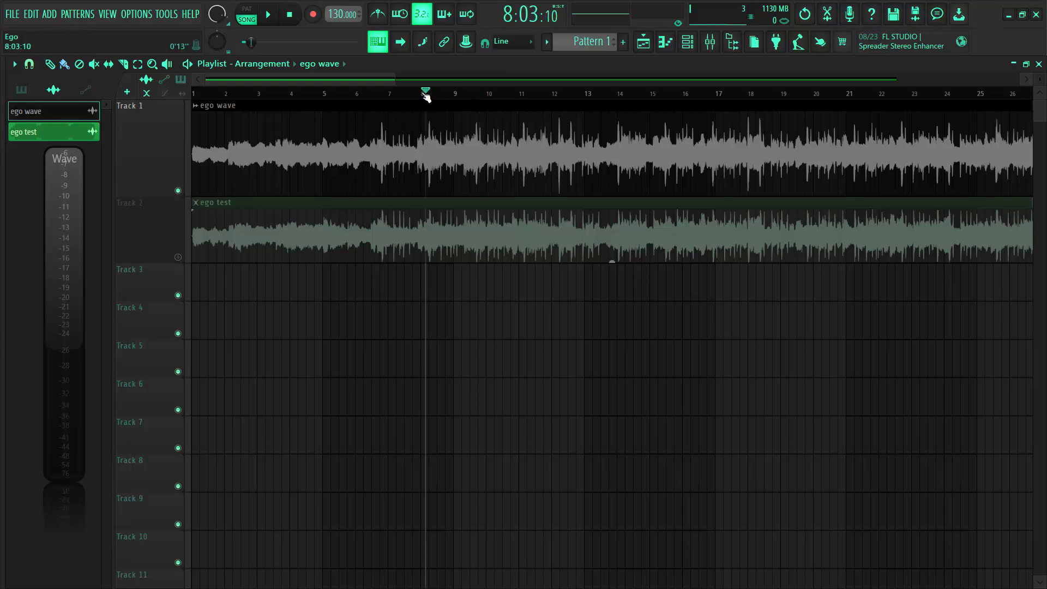
{"action": "left_click", "coordinate": [423, 93]}
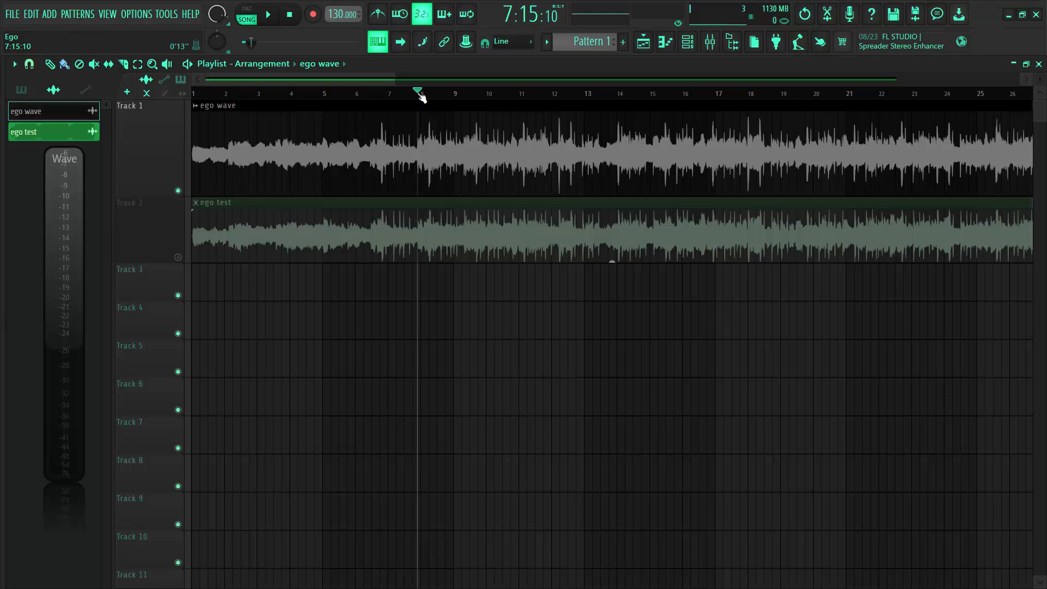
{"action": "key", "text": "space"}
{"action": "key", "text": "space"}
{"action": "left_click", "coordinate": [561, 102]}
{"action": "key", "text": "space"}
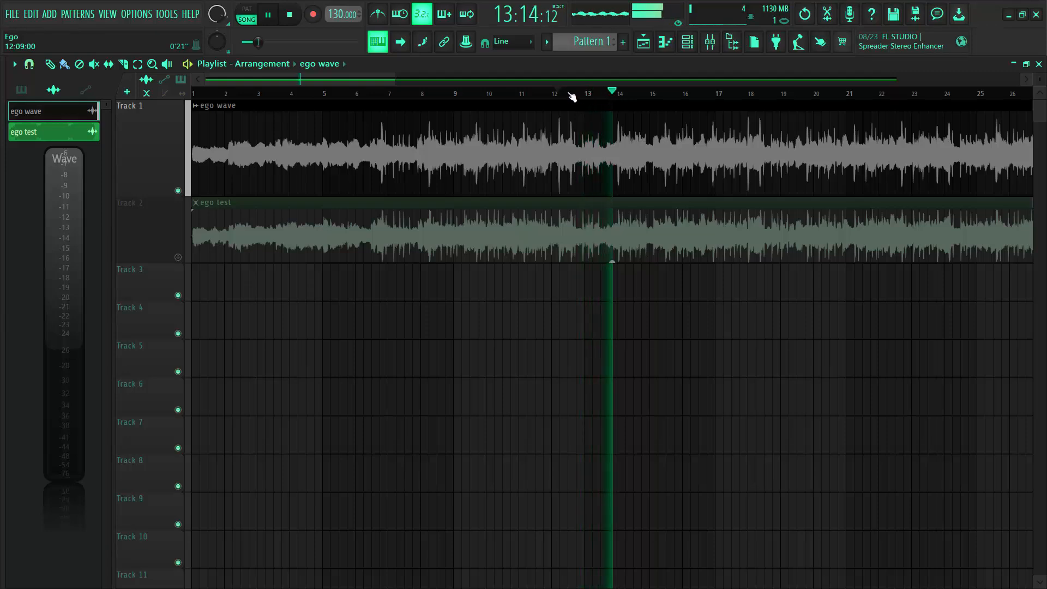
{"action": "left_click", "coordinate": [572, 96]}
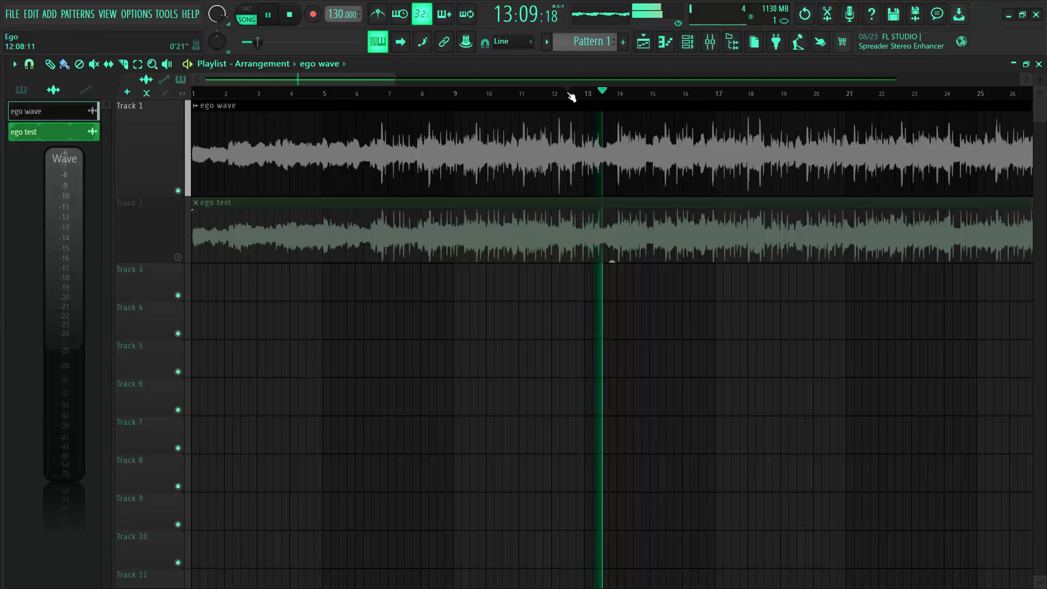
{"action": "key", "text": "space"}
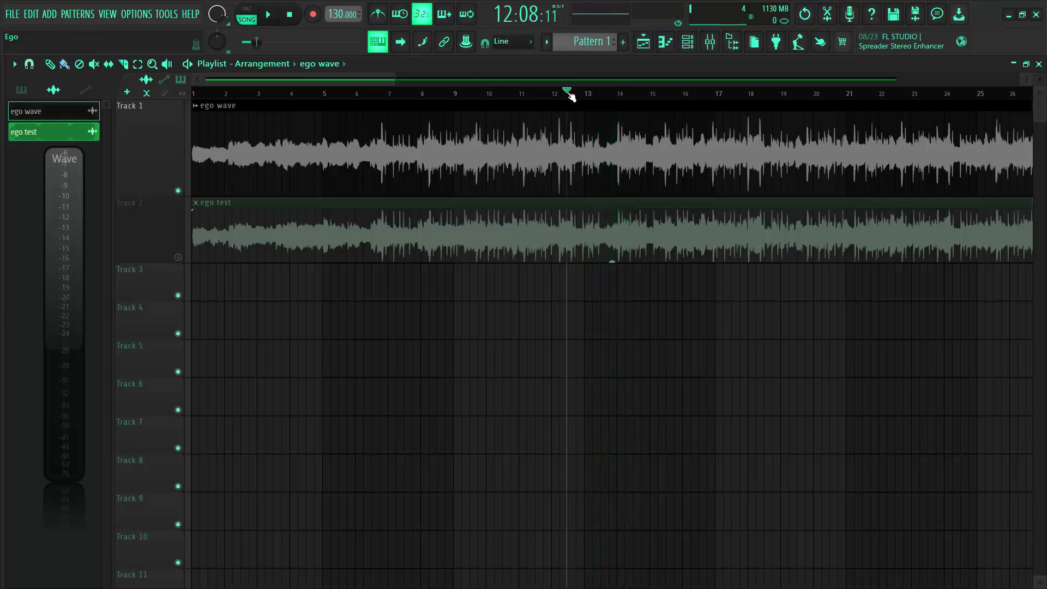
Re-enable the Insert 1 effect chain with FabFilter Pro-L 2, Ozone 10 and Slate Digital FG-X individually switched off.
{"action": "left_click", "coordinate": [716, 41]}
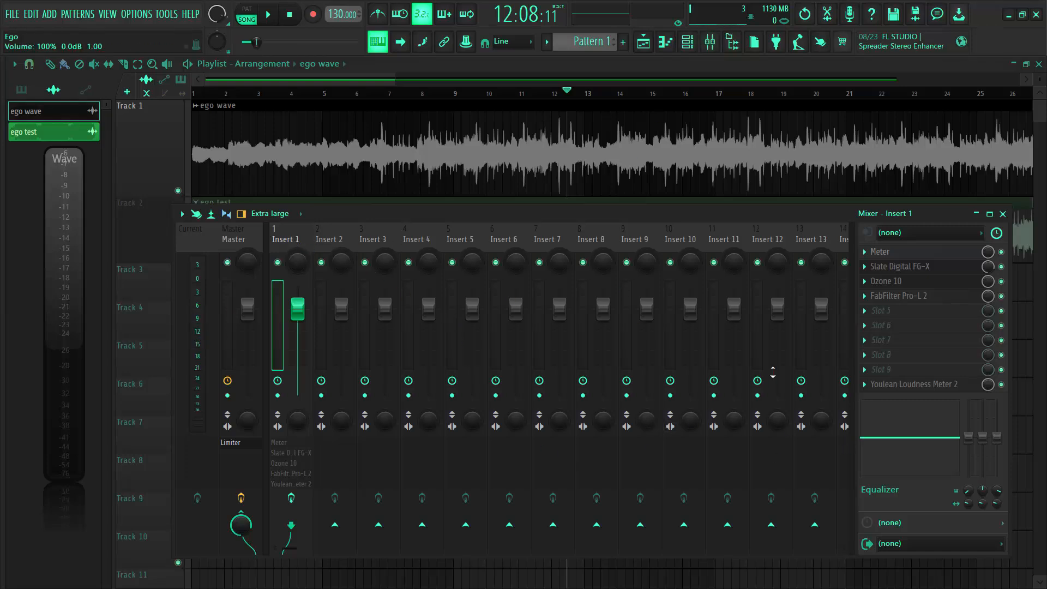
{"action": "left_click", "coordinate": [291, 497]}
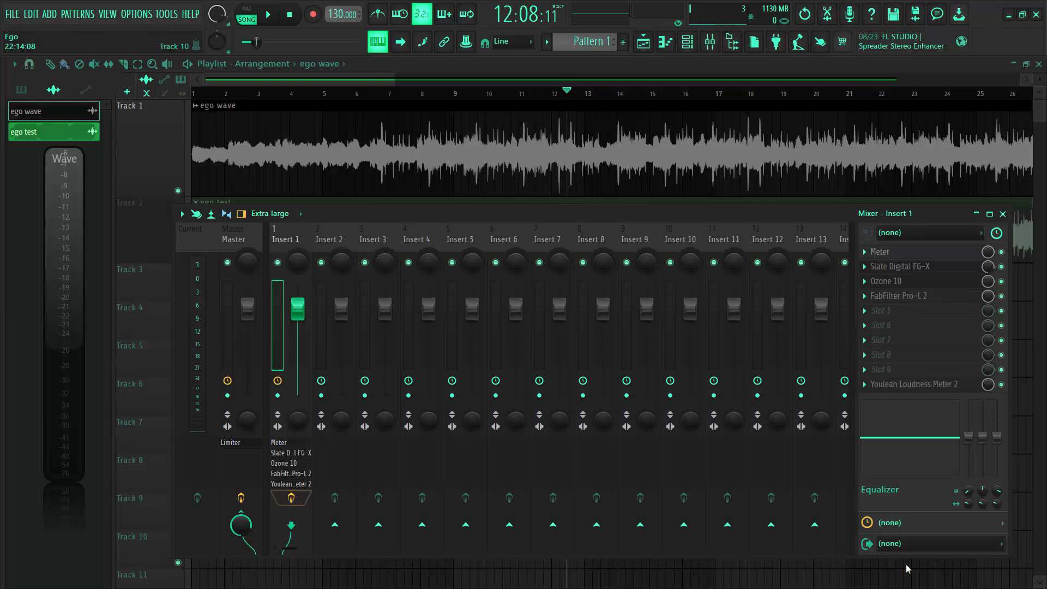
{"action": "left_click", "coordinate": [1002, 295]}
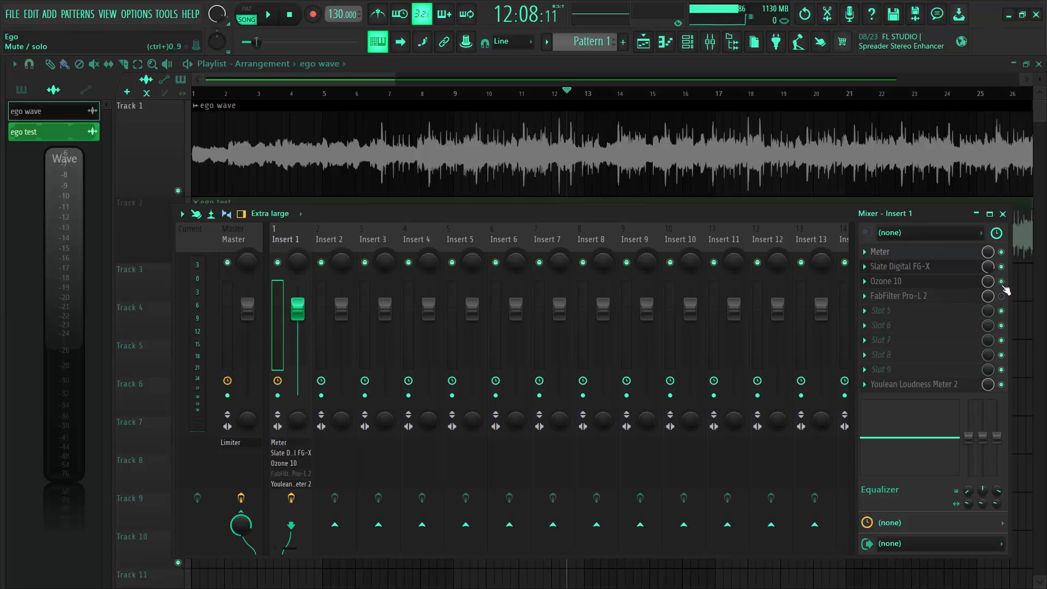
{"action": "left_click", "coordinate": [1001, 281]}
{"action": "left_click", "coordinate": [1001, 266]}
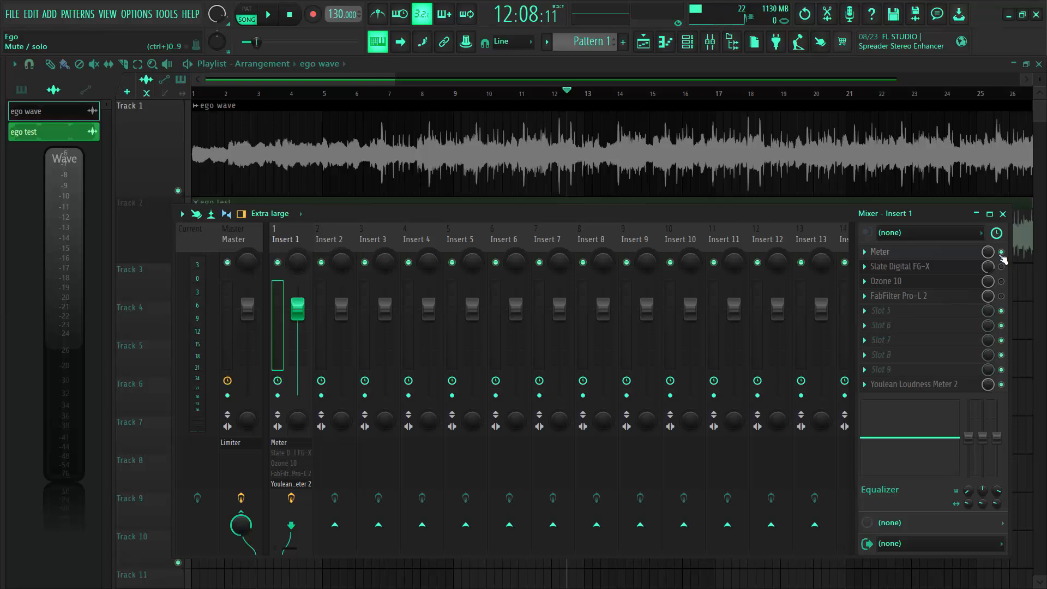
Inspect the Meter plugin's settings on Insert 1, then play from bar 12 to check the unprocessed level on the meter.
{"action": "left_click", "coordinate": [903, 254]}
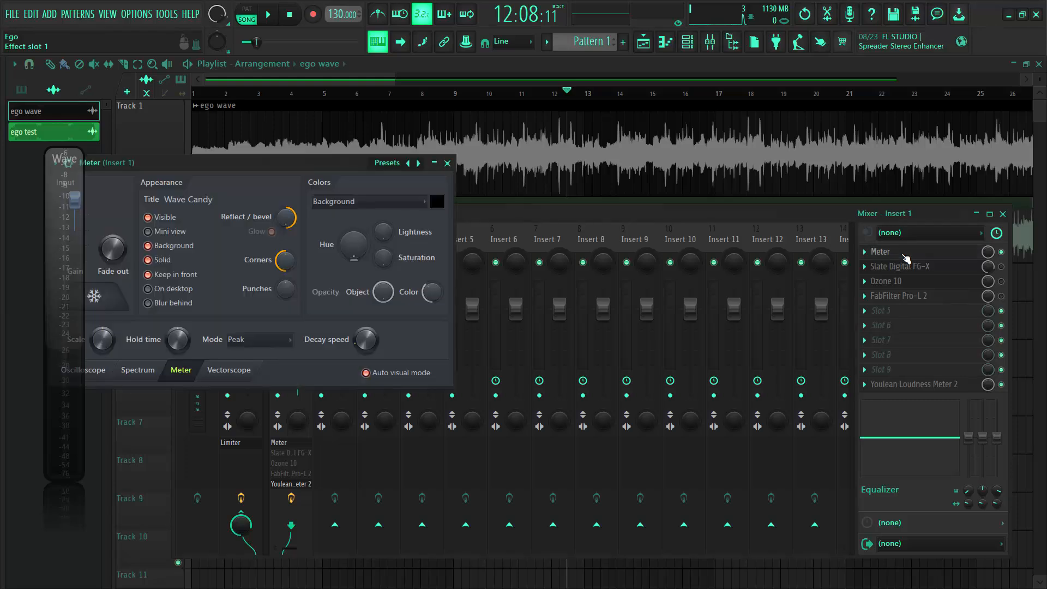
{"action": "left_click", "coordinate": [447, 163]}
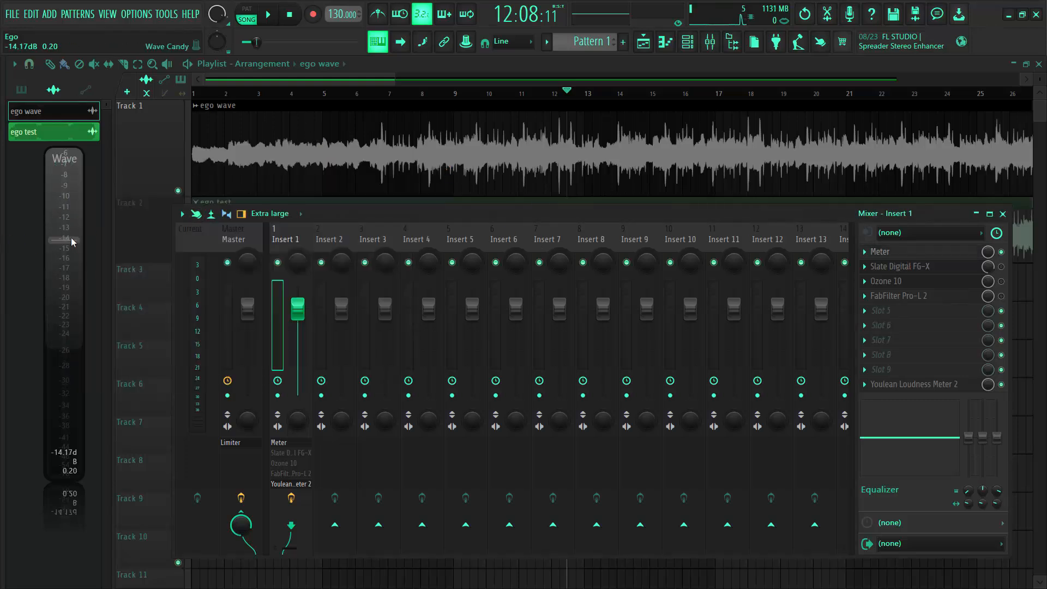
{"action": "key", "text": "space"}
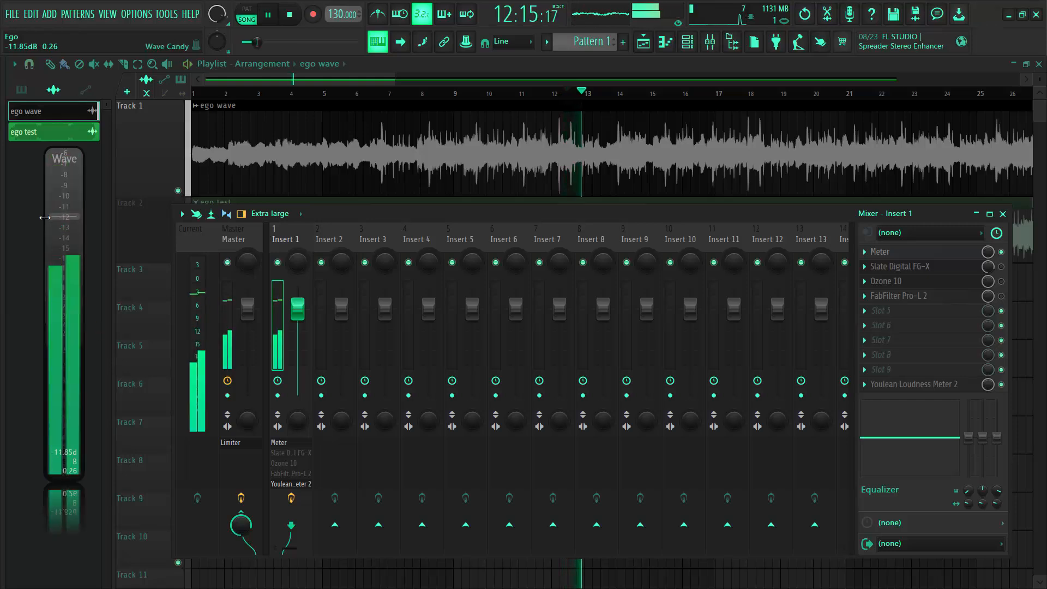
{"action": "key", "text": "space"}
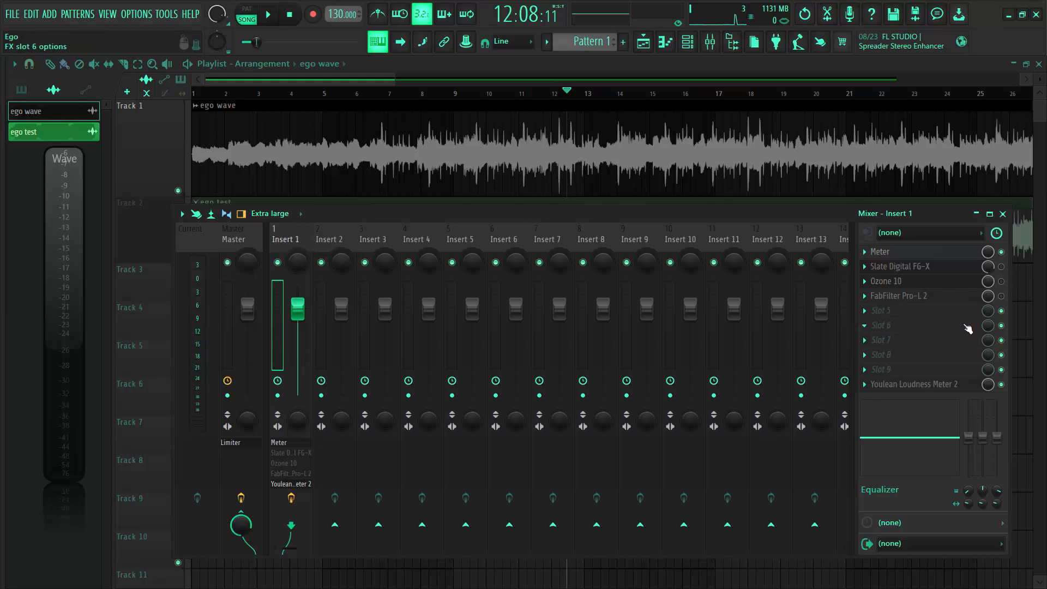
Switch on Slate Digital FG-X on Insert 1 and open its window, positioned so all its controls are visible.
{"action": "left_click", "coordinate": [1000, 267]}
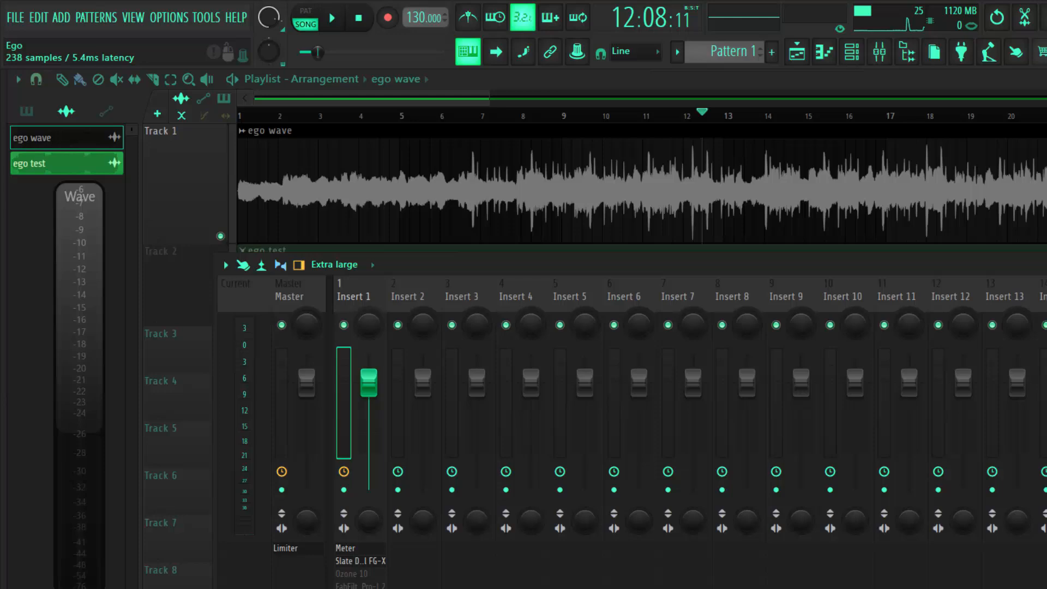
{"action": "left_click", "coordinate": [361, 561]}
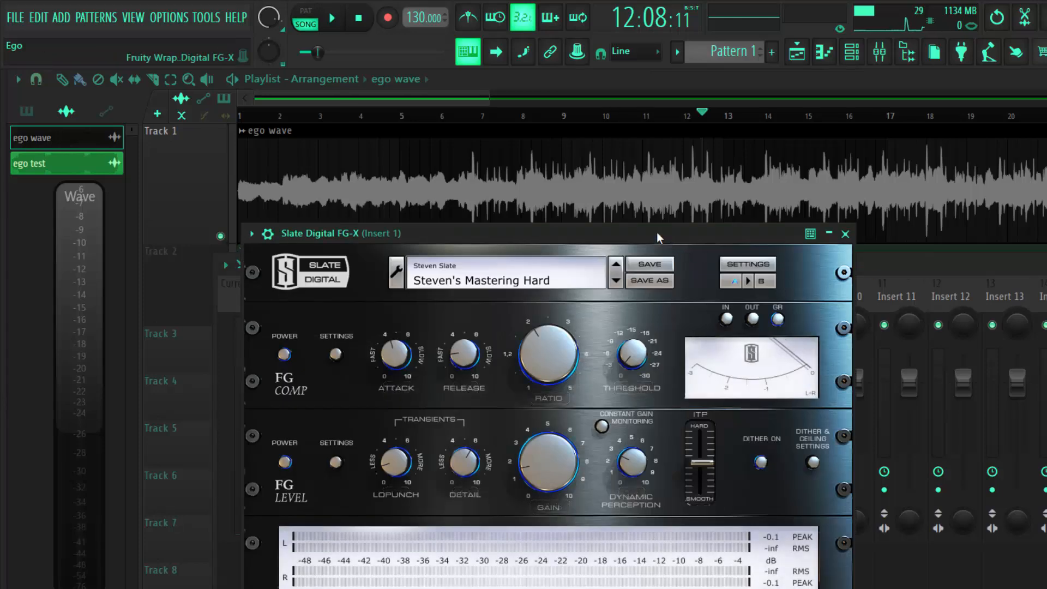
{"action": "left_click_drag", "start_coordinate": [648, 234], "coordinate": [697, 216]}
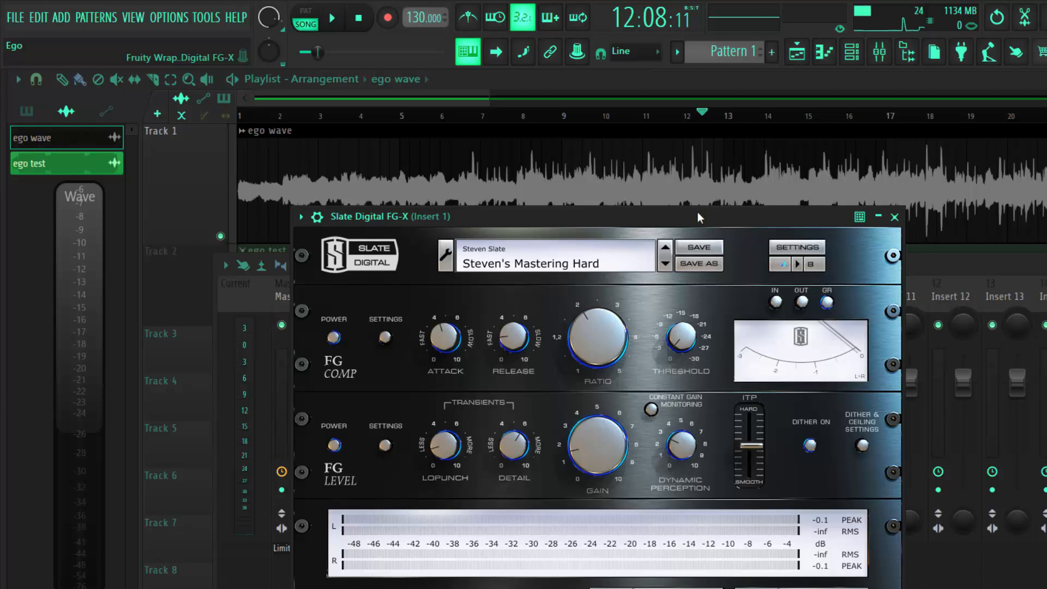
{"action": "left_click_drag", "start_coordinate": [685, 210], "coordinate": [723, 201]}
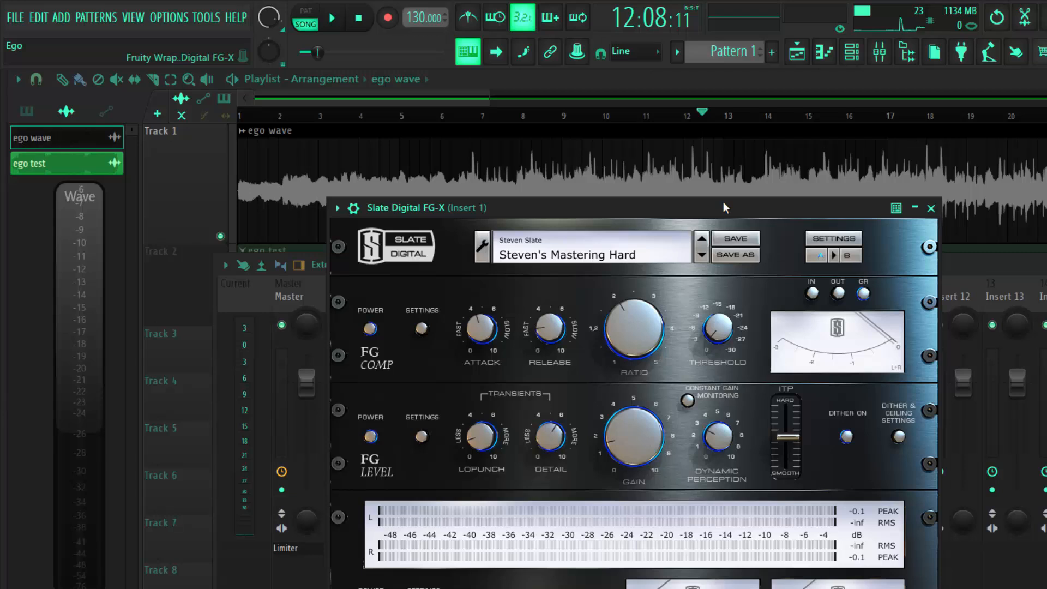
{"action": "left_click_drag", "start_coordinate": [723, 203], "coordinate": [723, 144]}
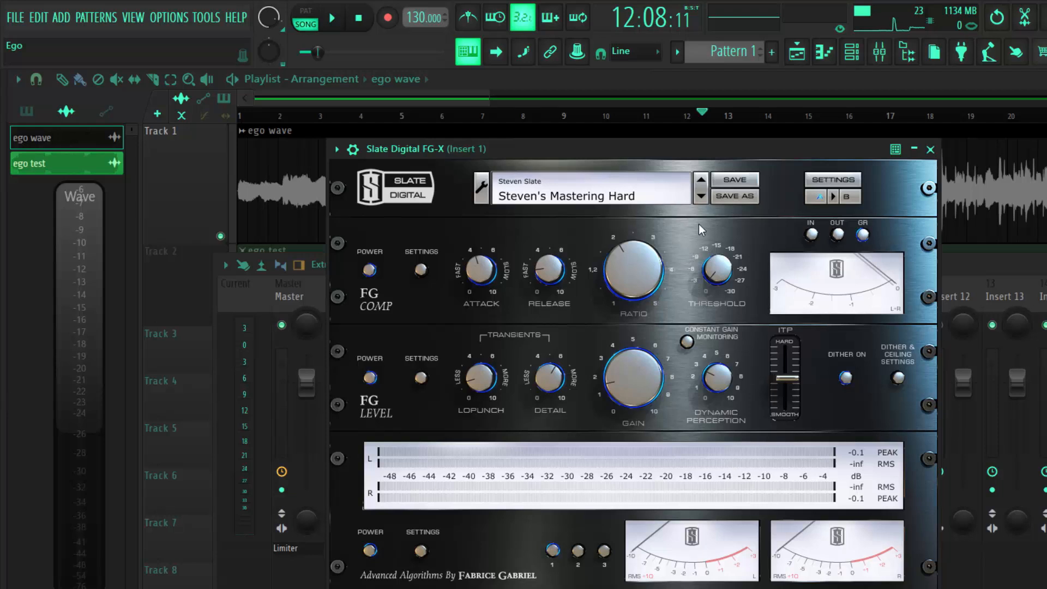
Load the Steven's Mastering Loud preset in Slate Digital FG-X and undo the last mute/solo change.
{"action": "left_click", "coordinate": [701, 196]}
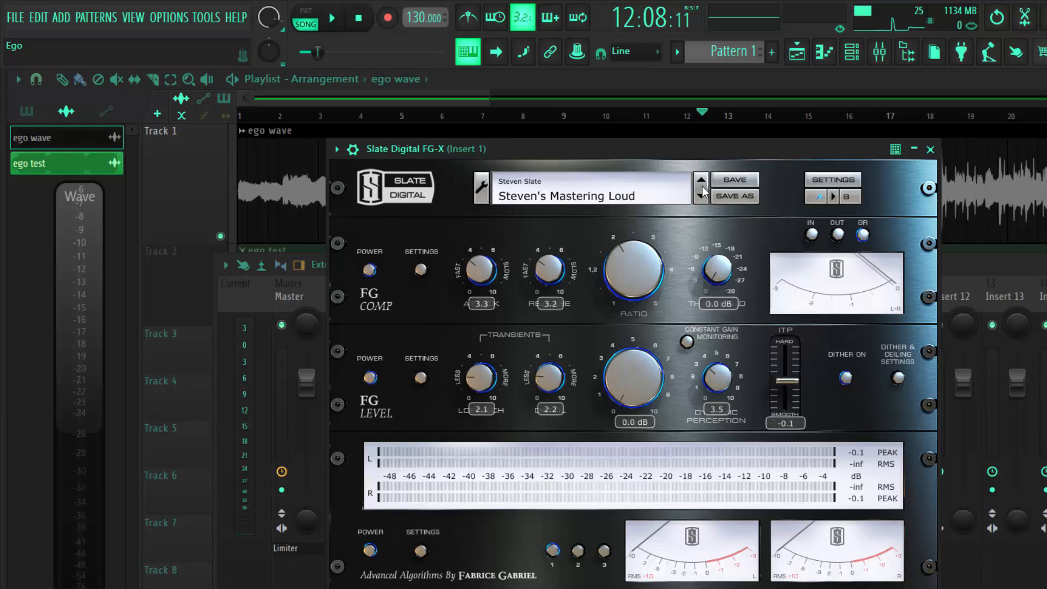
{"action": "key", "text": "ctrl+z"}
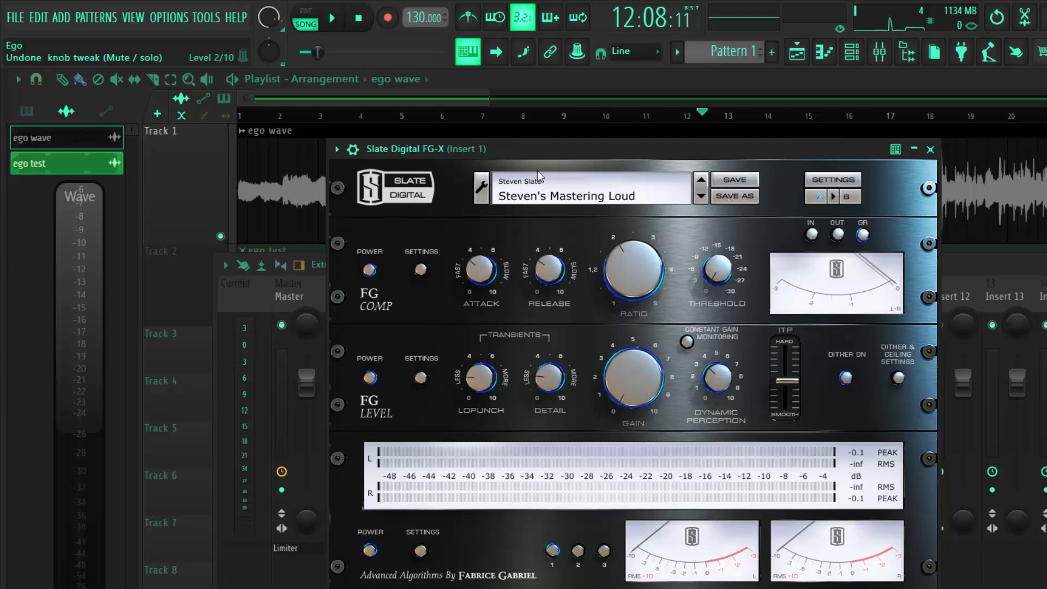
{"action": "left_click", "coordinate": [522, 188]}
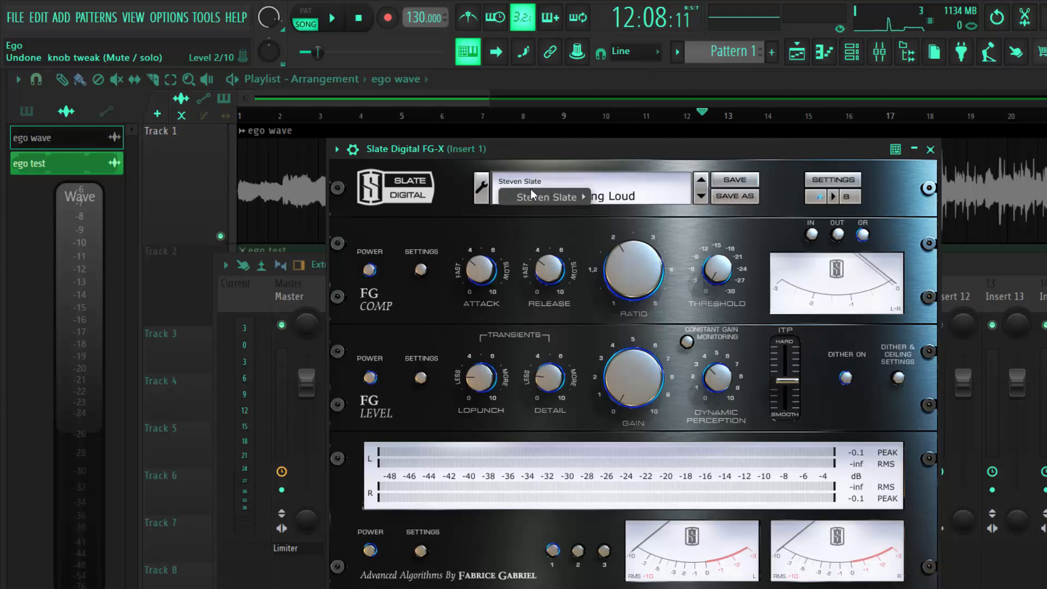
{"action": "mouse_move", "coordinate": [570, 191]}
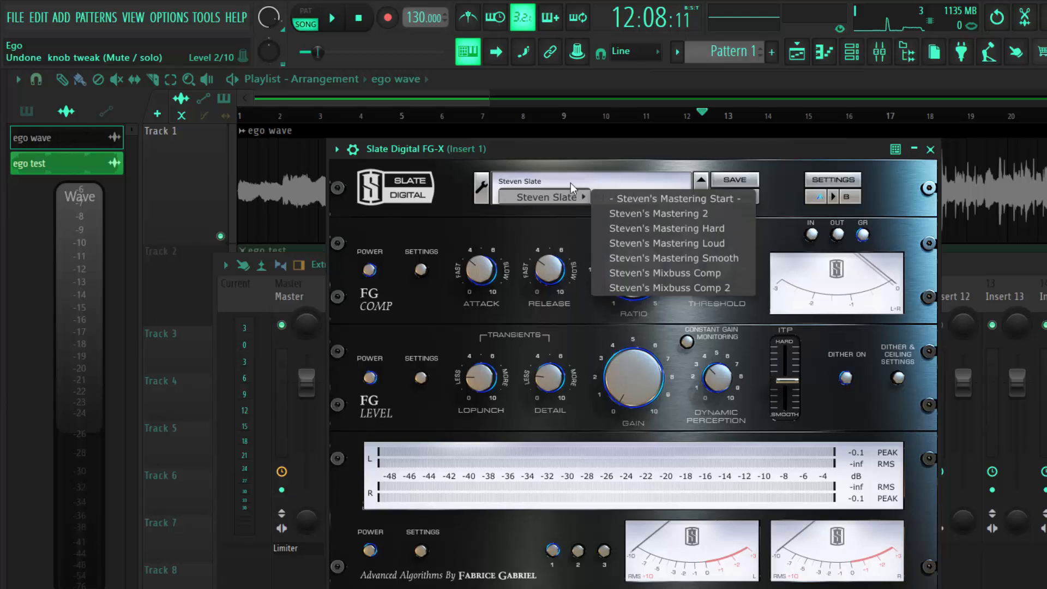
{"action": "left_click", "coordinate": [667, 244]}
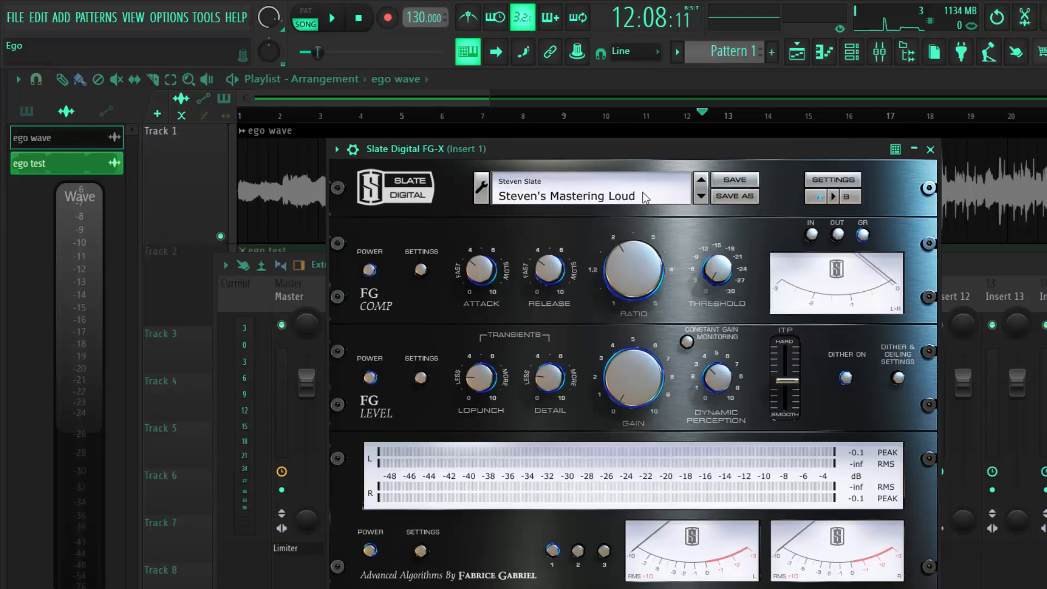
Look through the Steven Slate preset list in FG-X without choosing another preset.
{"action": "left_click", "coordinate": [515, 198]}
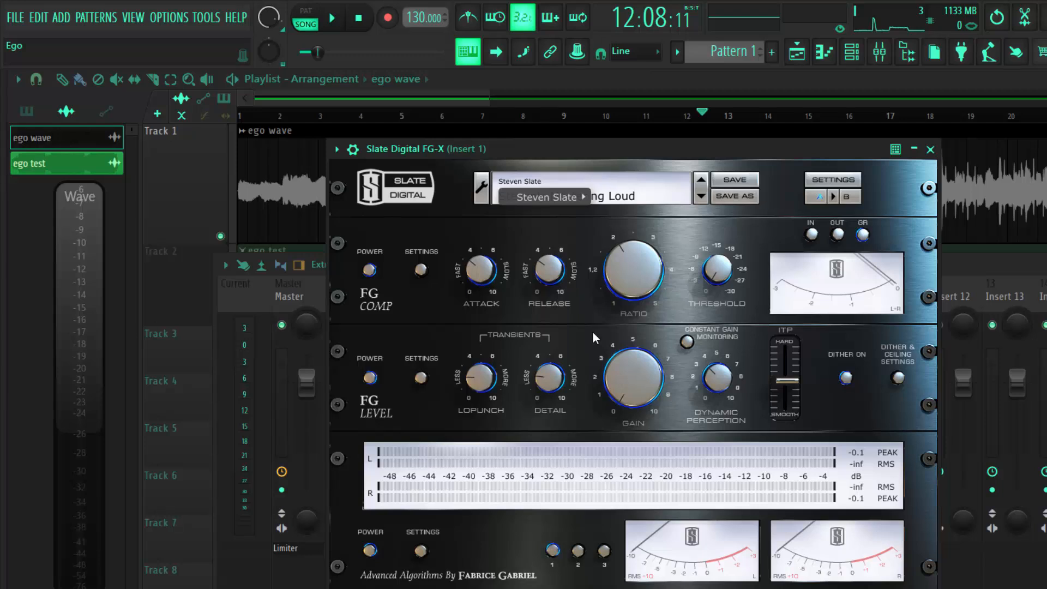
{"action": "mouse_move", "coordinate": [550, 199]}
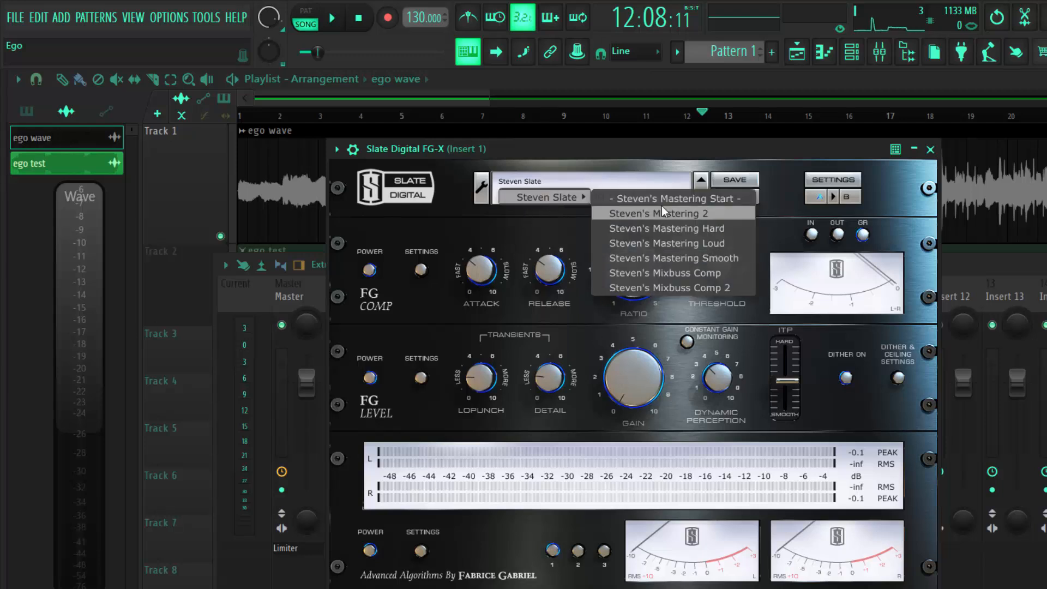
{"action": "left_click", "coordinate": [735, 146]}
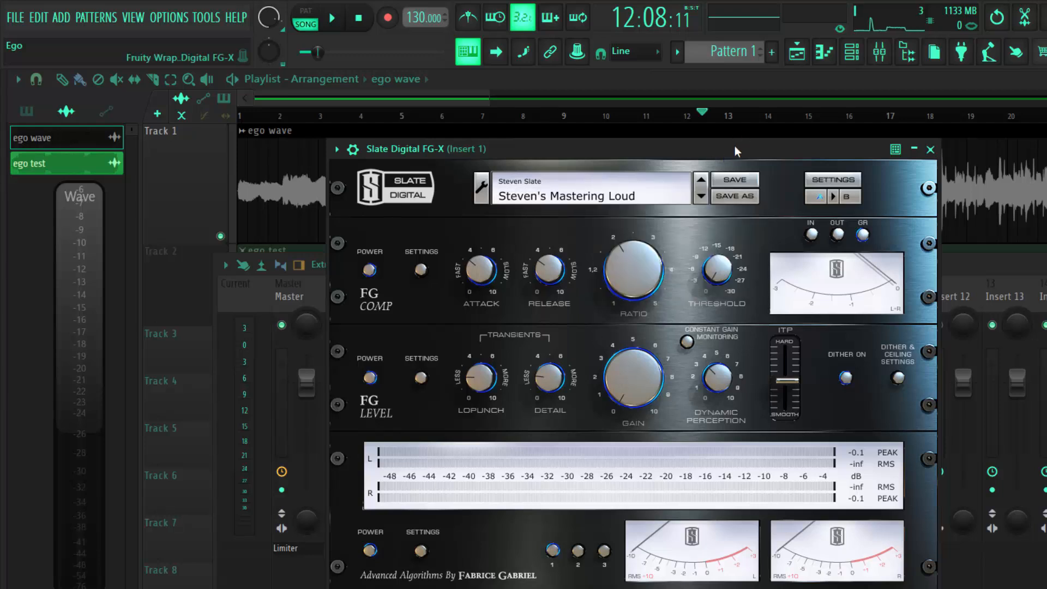
Play the track from bar 12 and undo the last mute/solo change during playback to compare the sound without and with FG-X.
{"action": "key", "text": "space"}
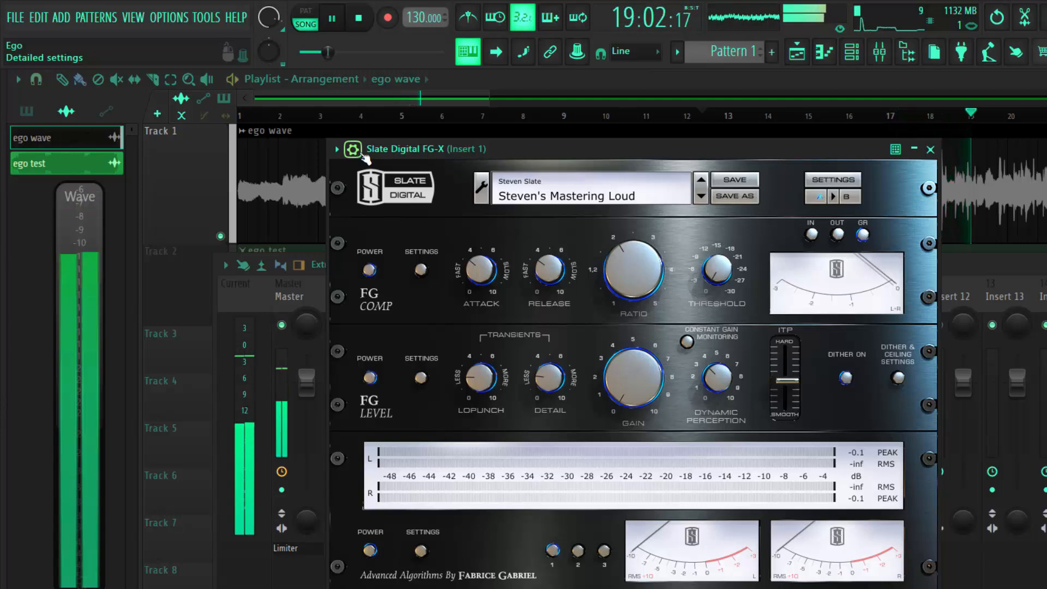
{"action": "key", "text": "ctrl+z"}
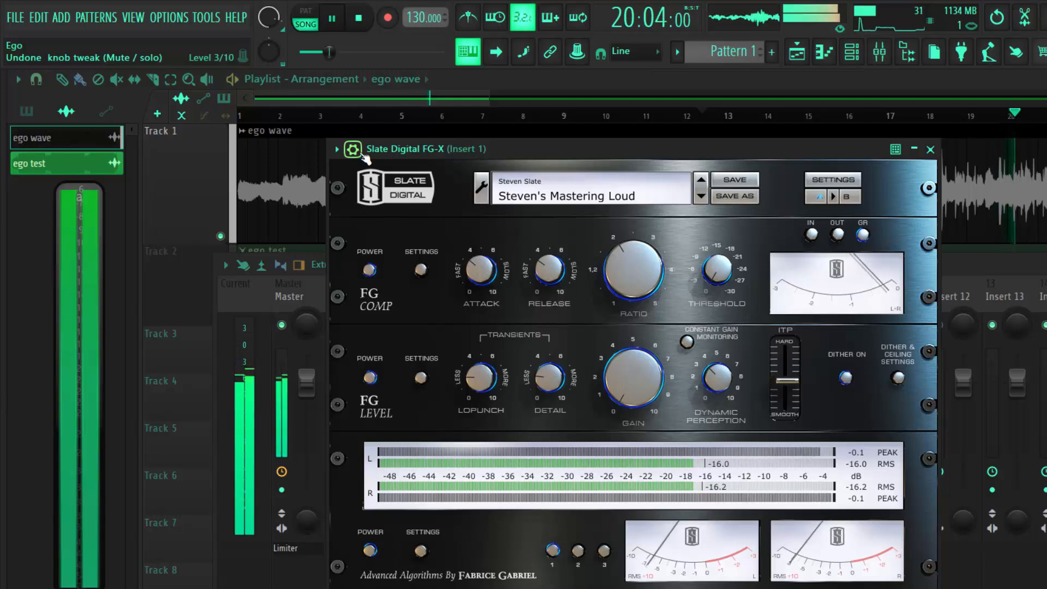
{"action": "key", "text": "space"}
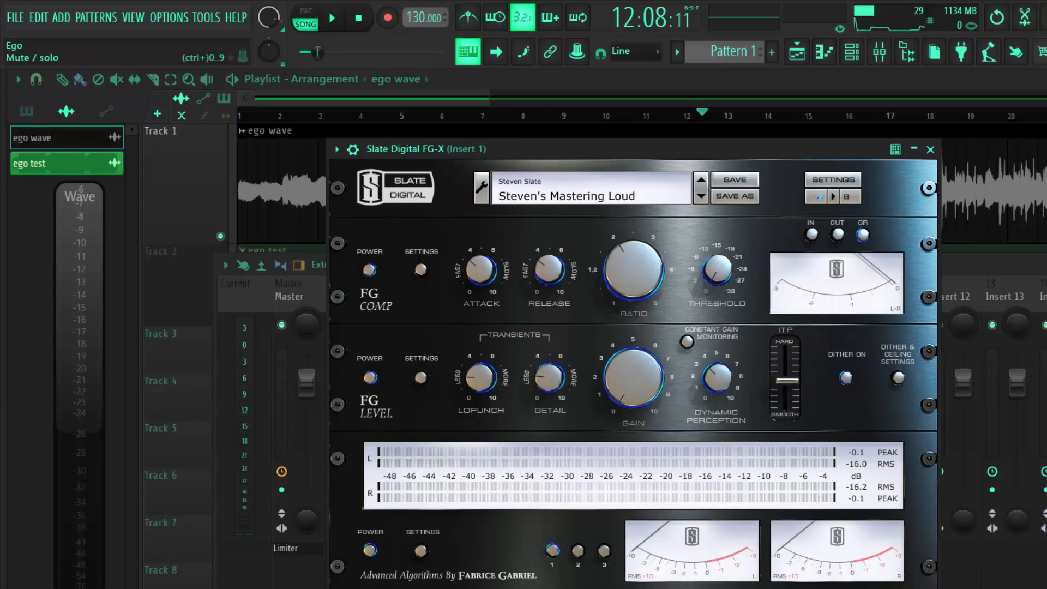
{"action": "key", "text": "space"}
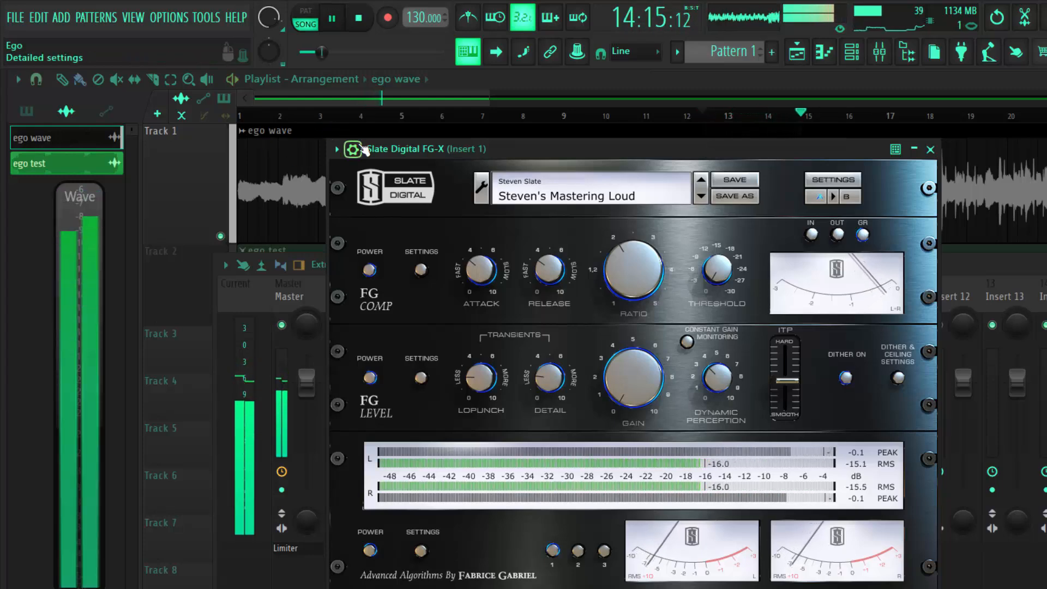
Reveal the on/off and mix level controls of FG-X and compare playback from bar 12 with the plugin off and on.
{"action": "left_click", "coordinate": [337, 148]}
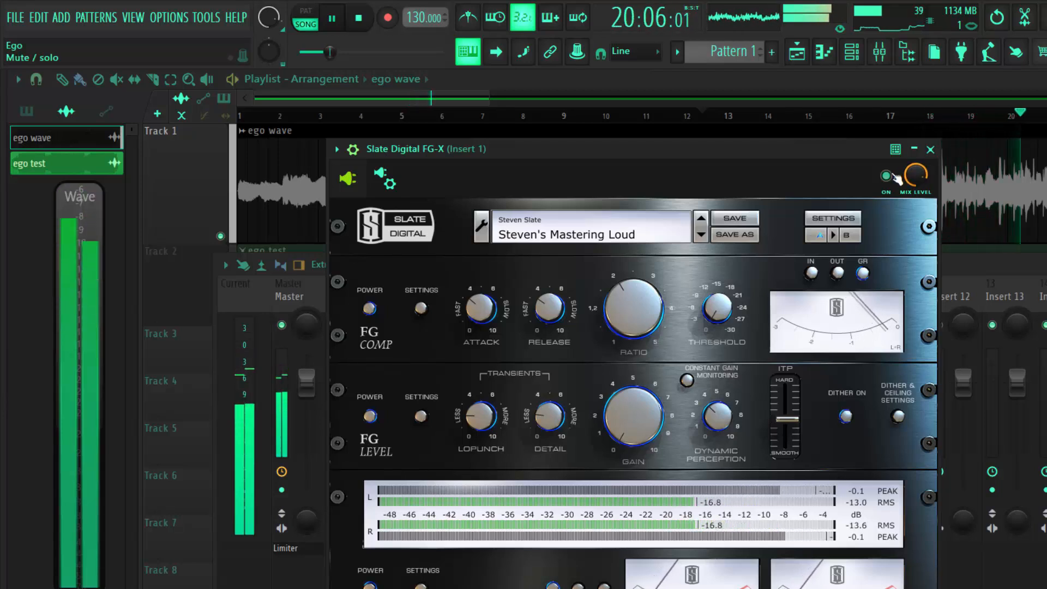
{"action": "key", "text": "space"}
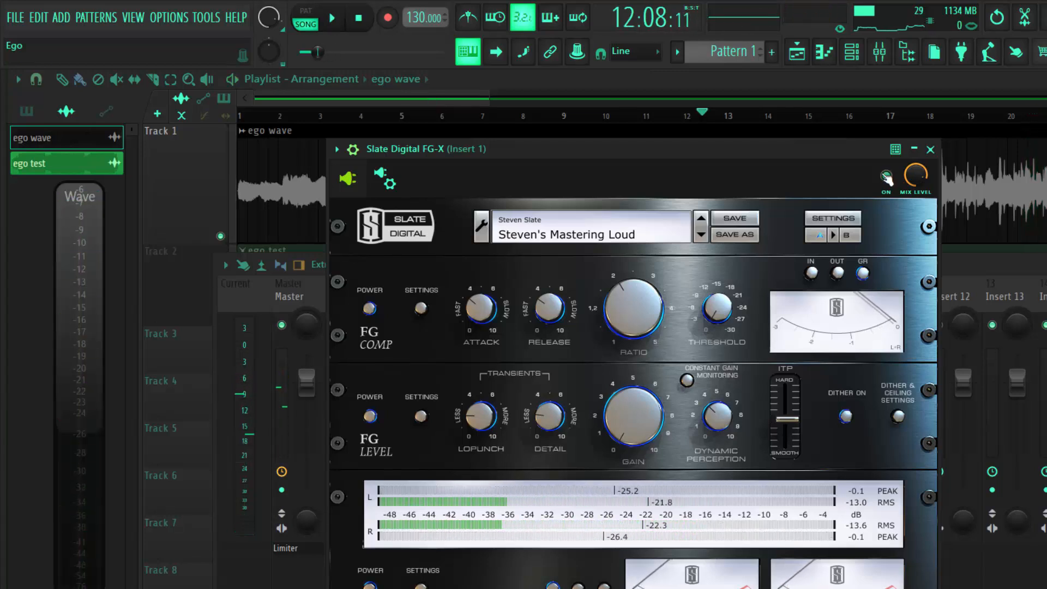
{"action": "key", "text": "space"}
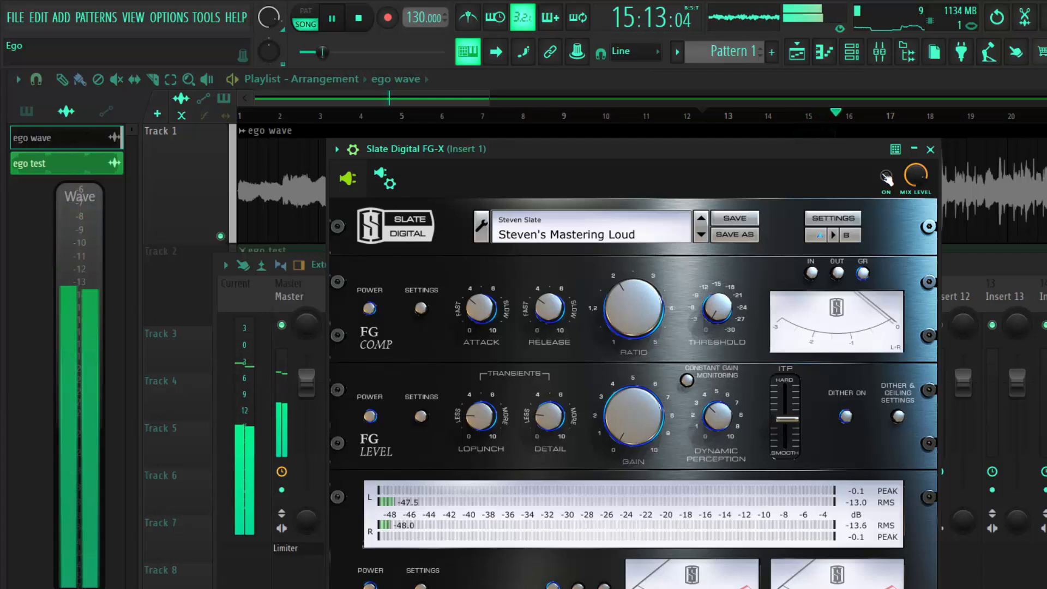
{"action": "key", "text": "space"}
{"action": "key", "text": "space"}
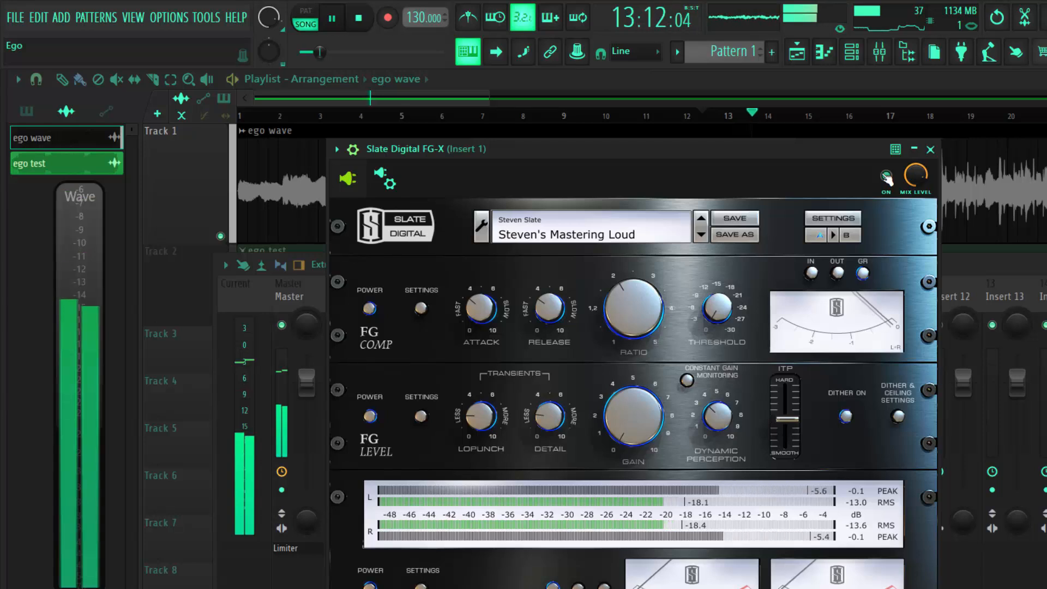
{"action": "key", "text": "space"}
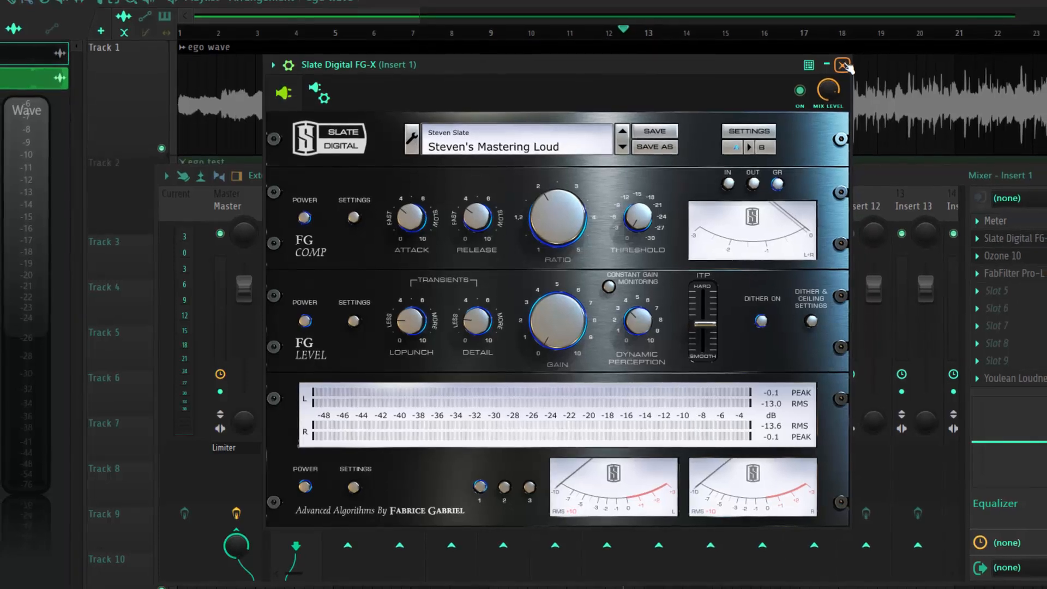
Close Slate Digital FG-X and open Ozone 10 on Insert 1, positioned so its whole window is visible.
{"action": "left_click", "coordinate": [842, 64]}
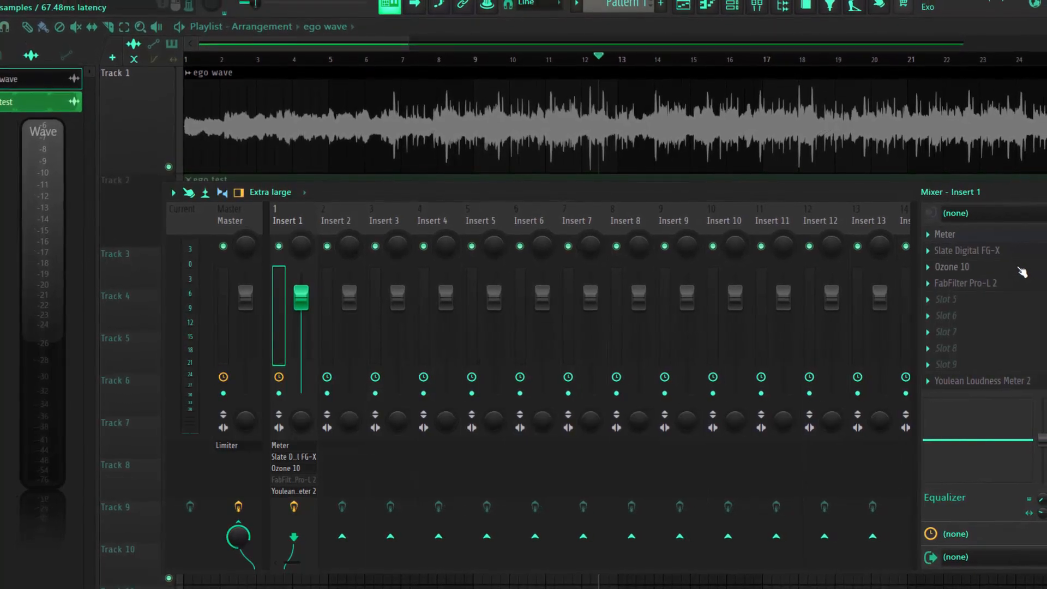
{"action": "left_click", "coordinate": [934, 271]}
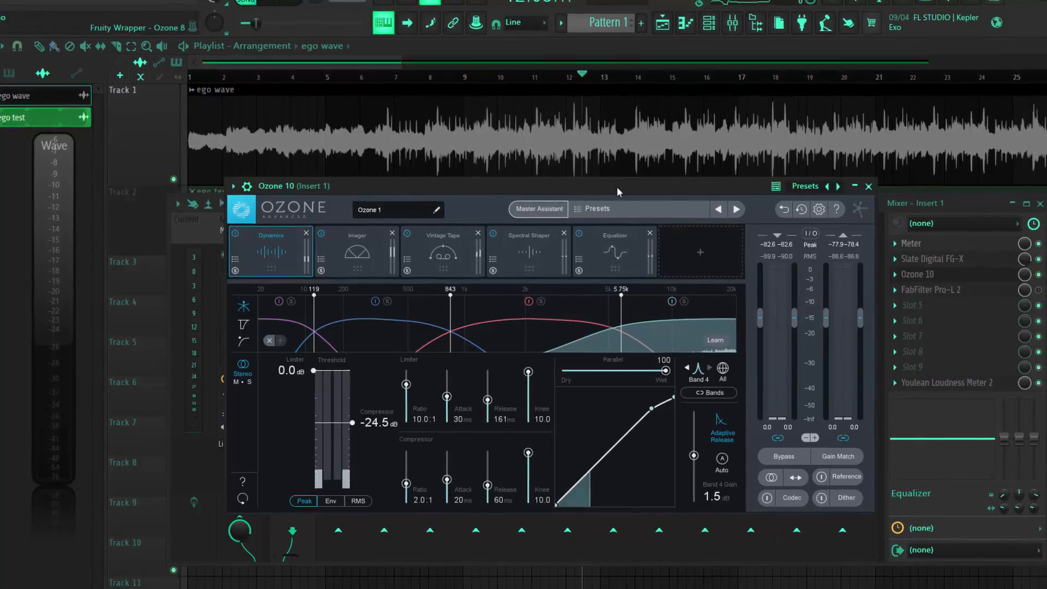
{"action": "left_click_drag", "start_coordinate": [607, 185], "coordinate": [550, 118]}
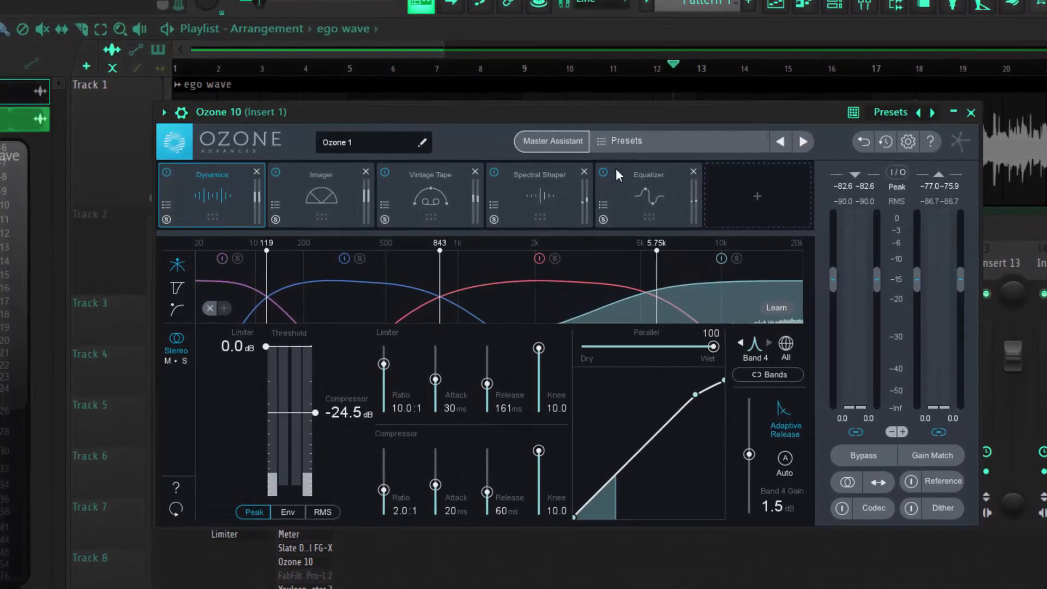
Bypass the Equalizer, Spectral Shaper, Vintage Tape and Imager modules in Ozone 10, leaving only Dynamics active.
{"action": "left_click", "coordinate": [606, 171]}
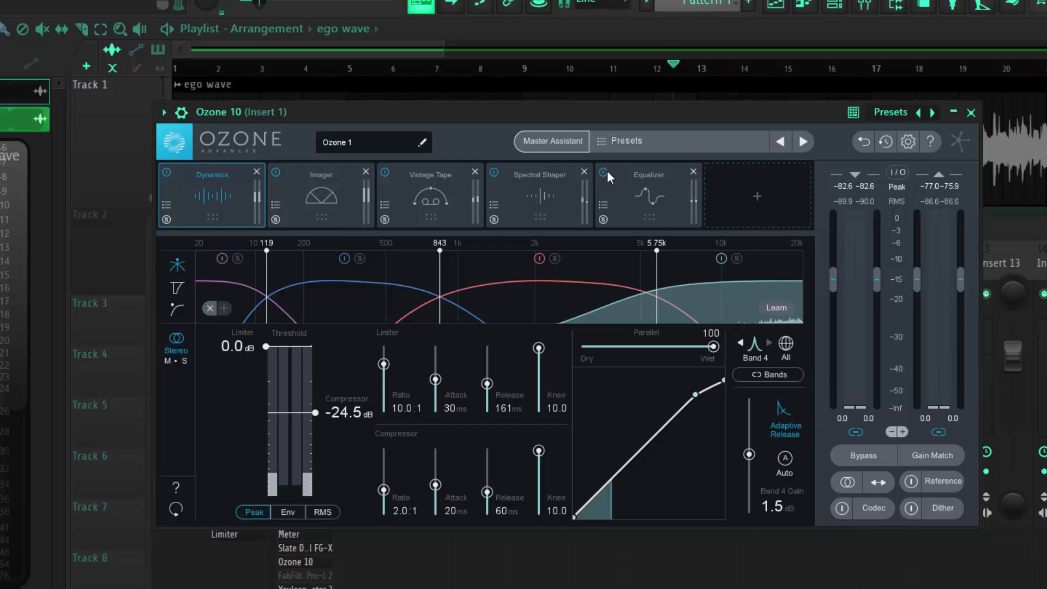
{"action": "left_click", "coordinate": [492, 166]}
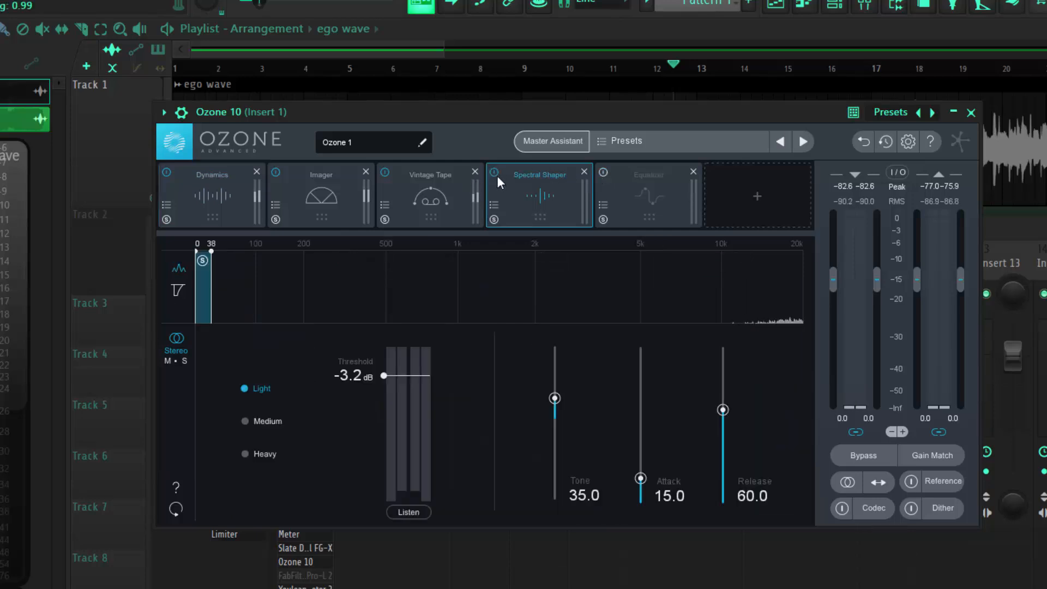
{"action": "left_click", "coordinate": [494, 173]}
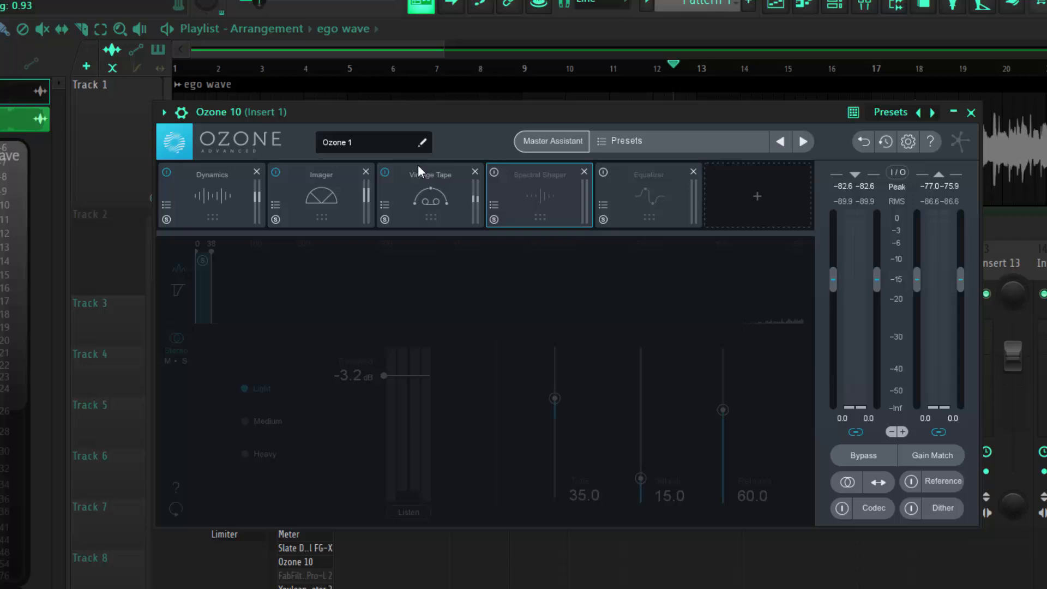
{"action": "left_click", "coordinate": [385, 170]}
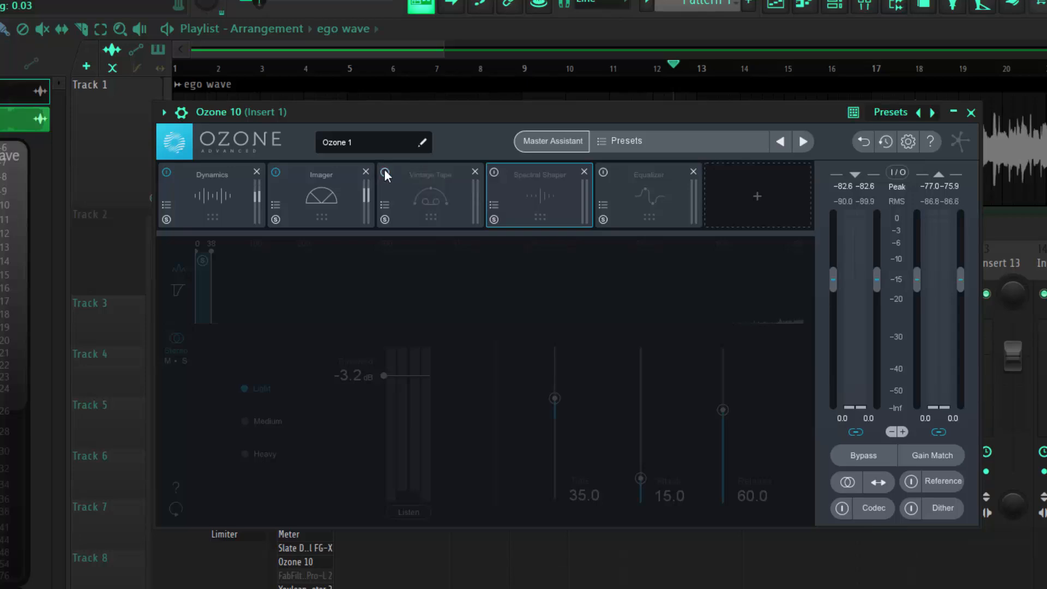
{"action": "left_click", "coordinate": [277, 173]}
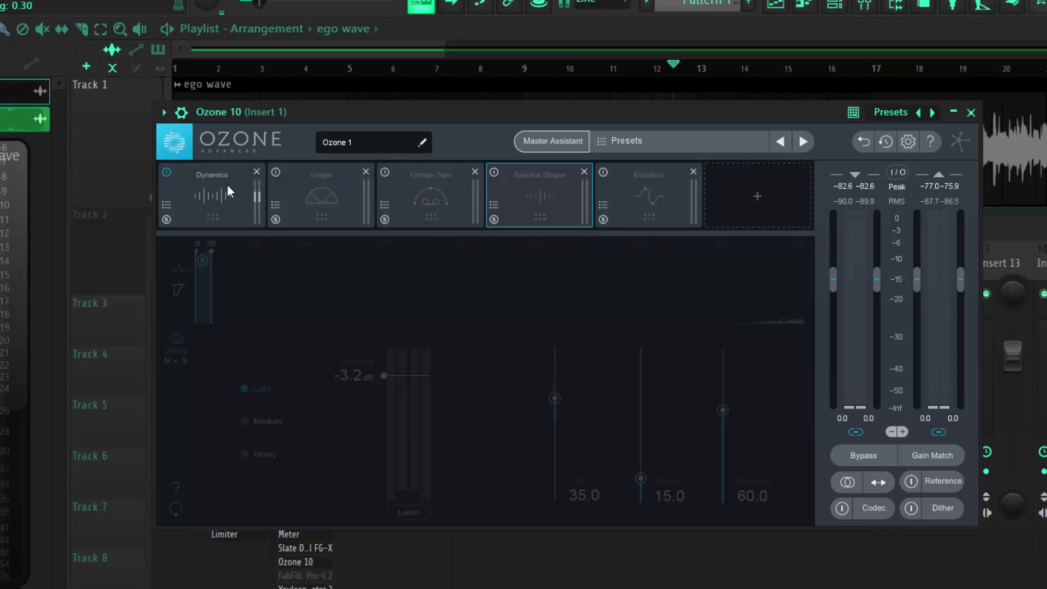
Examine the limiter and compressor settings of Dynamics bands 4 down to 1, then play from bar 12 to hear the module.
{"action": "left_click", "coordinate": [193, 181]}
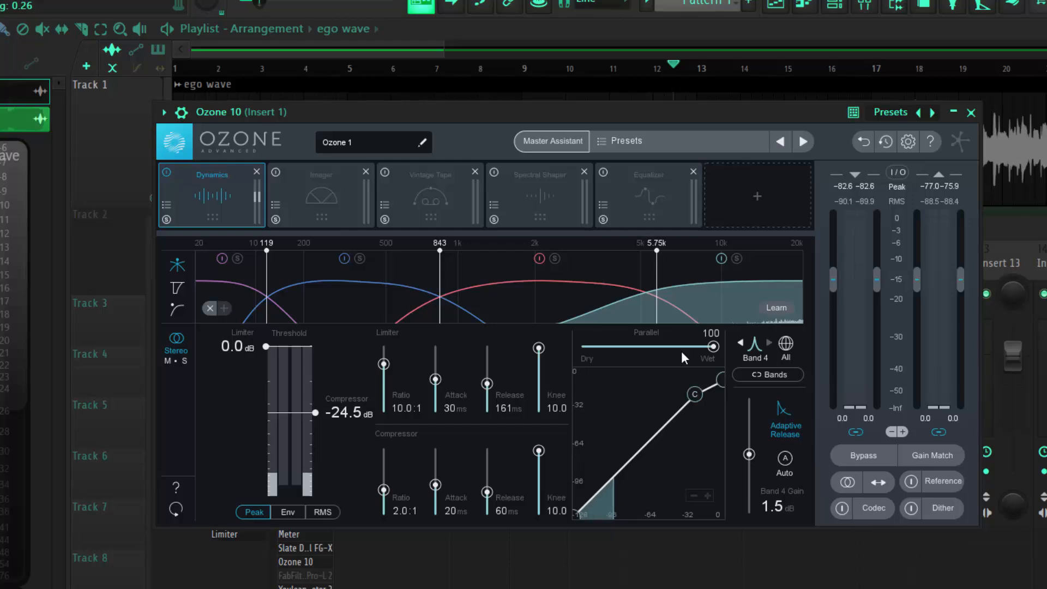
{"action": "left_click", "coordinate": [589, 267]}
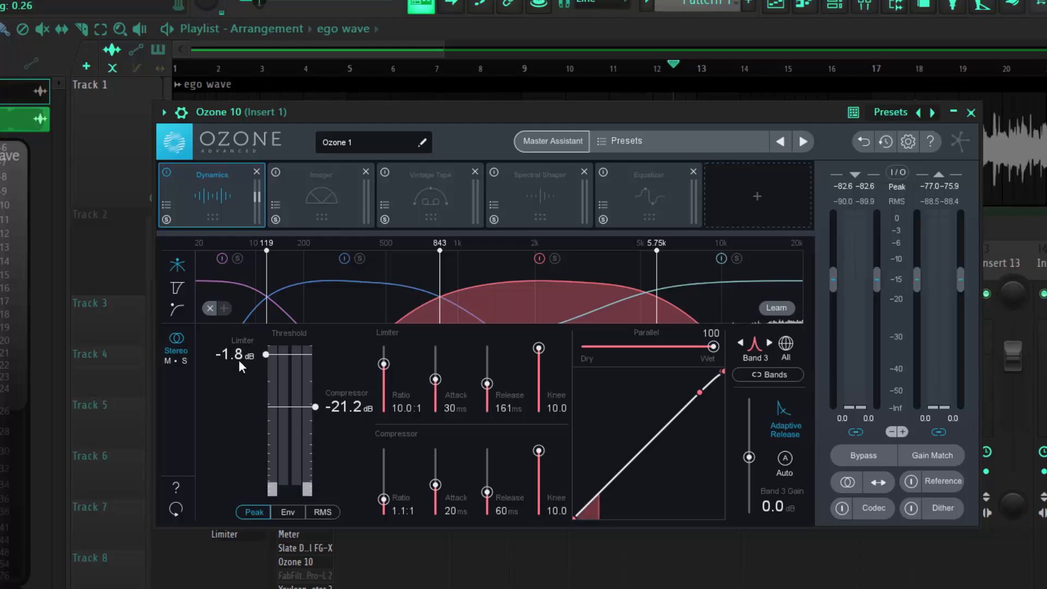
{"action": "left_click", "coordinate": [404, 256]}
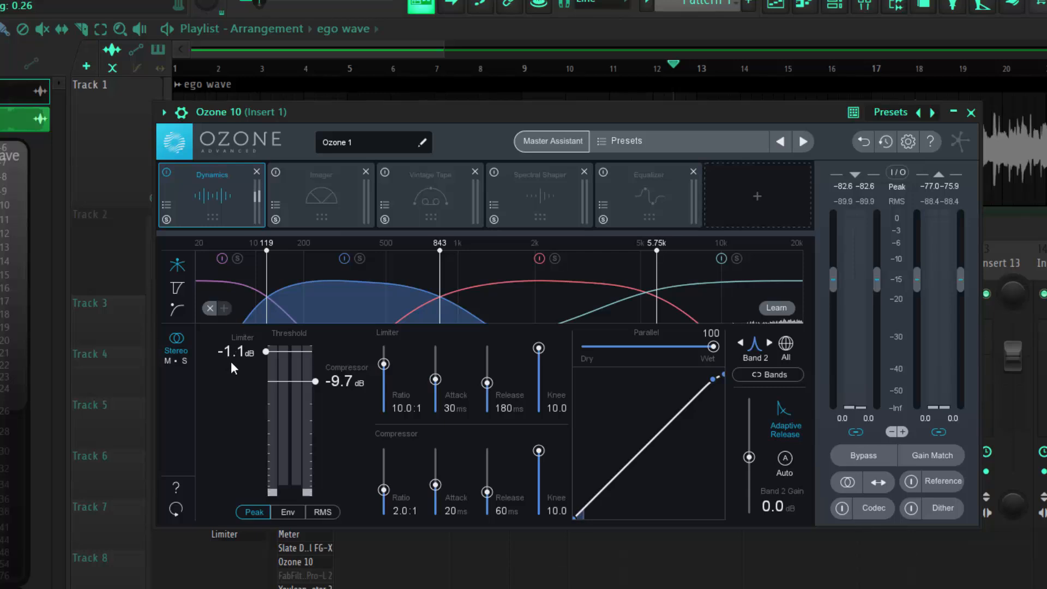
{"action": "left_click", "coordinate": [255, 277]}
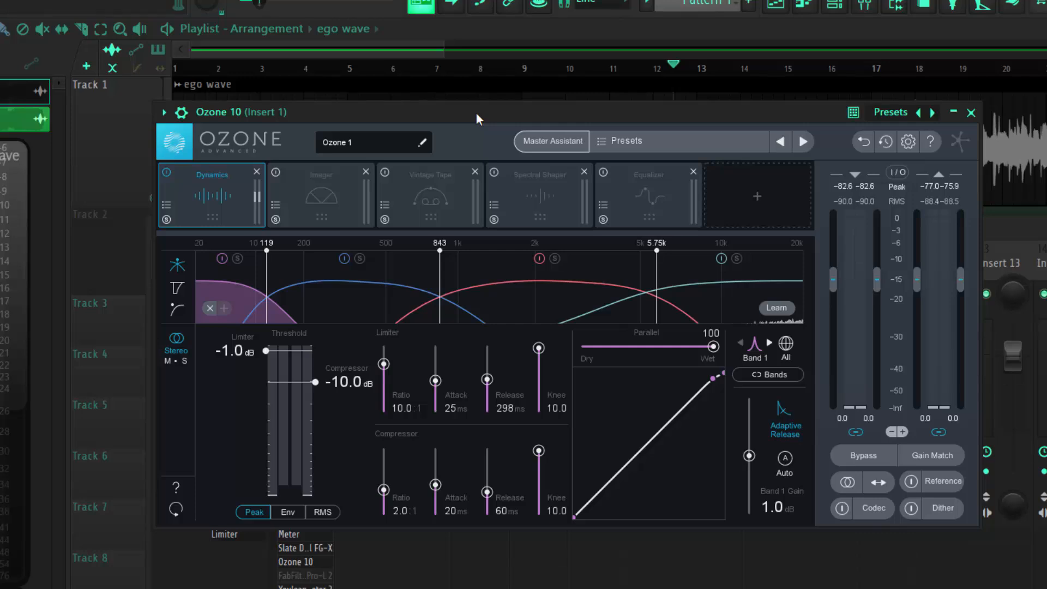
{"action": "key", "text": "space"}
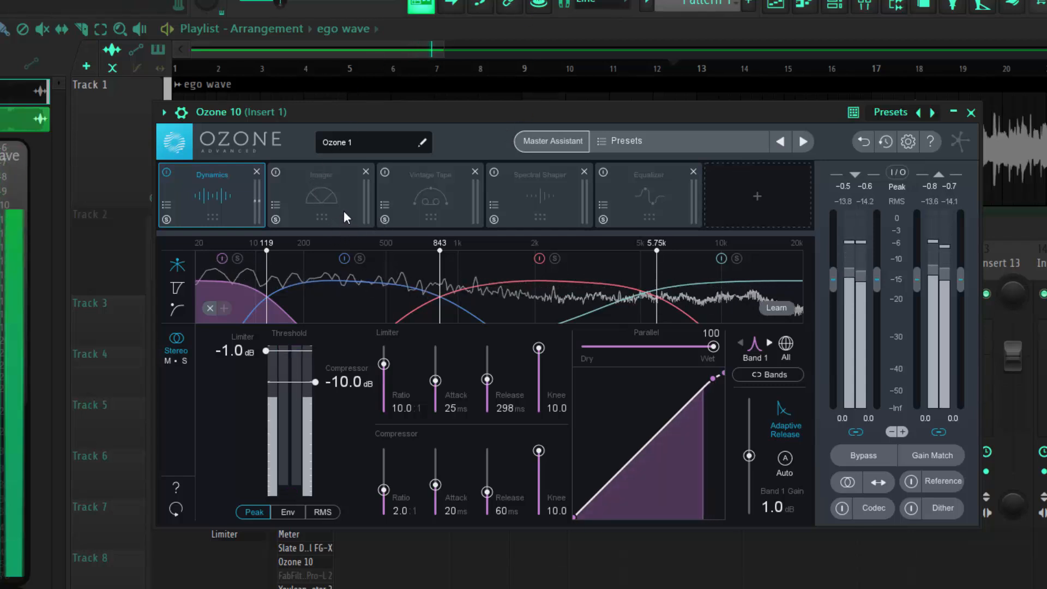
{"action": "key", "text": "space"}
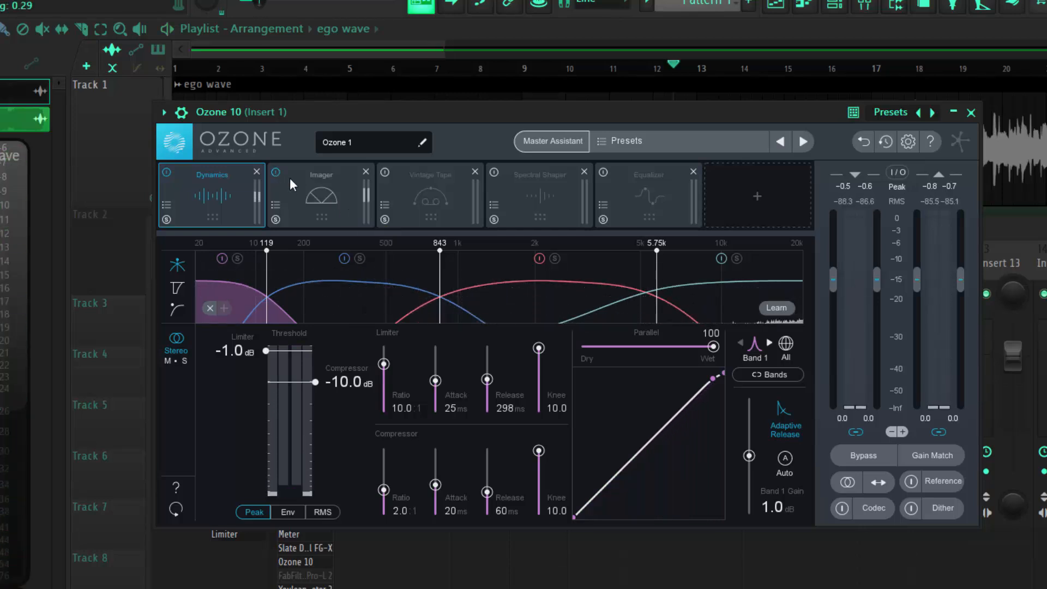
Examine the Imager's stereo width settings and frequency bands, then play from bar 12 to hear the widening.
{"action": "left_click", "coordinate": [317, 198]}
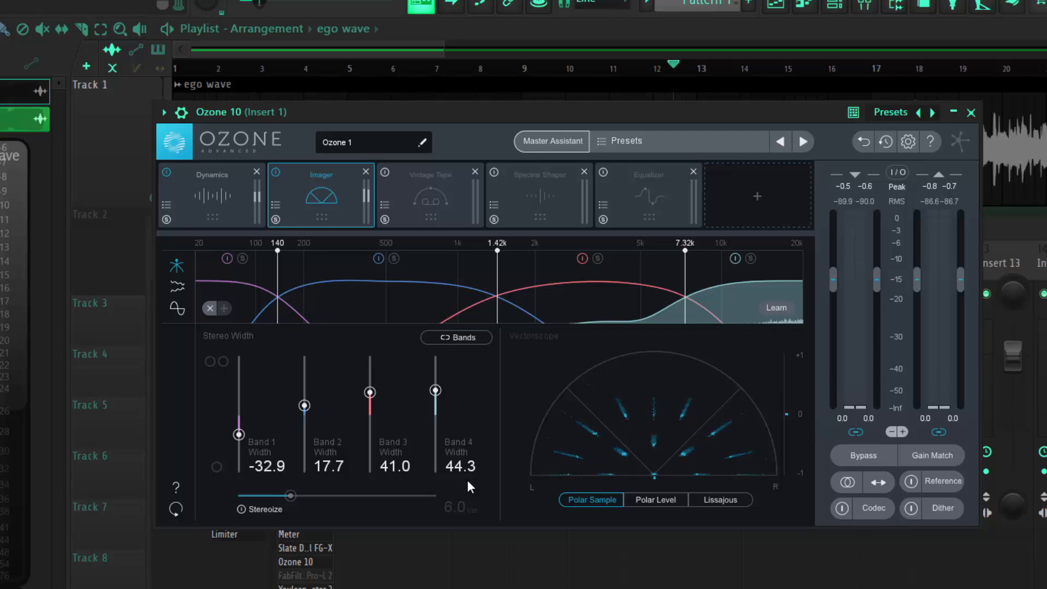
{"action": "left_click", "coordinate": [566, 302]}
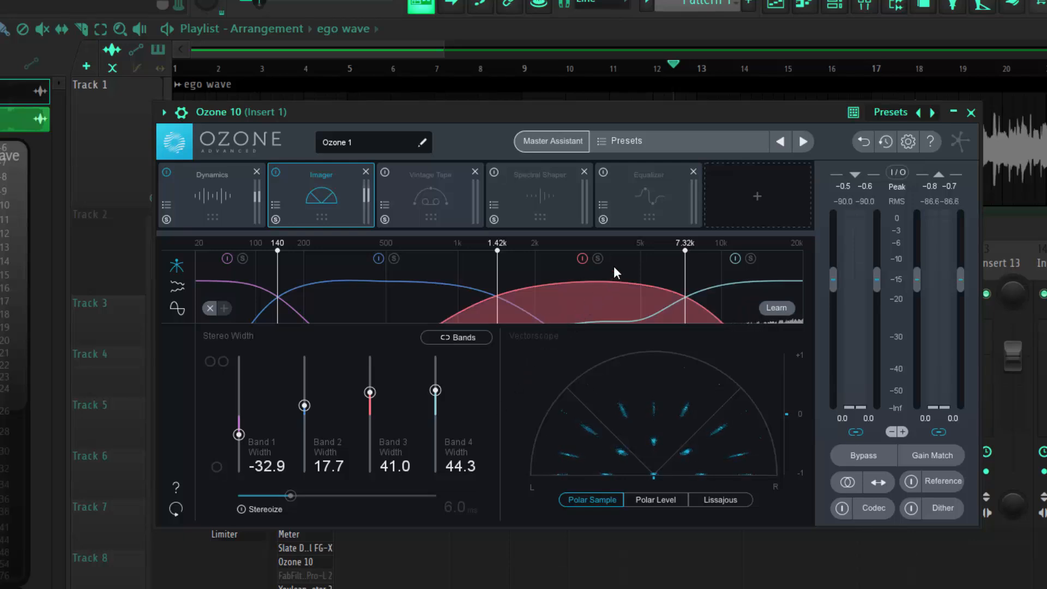
{"action": "left_click", "coordinate": [453, 257]}
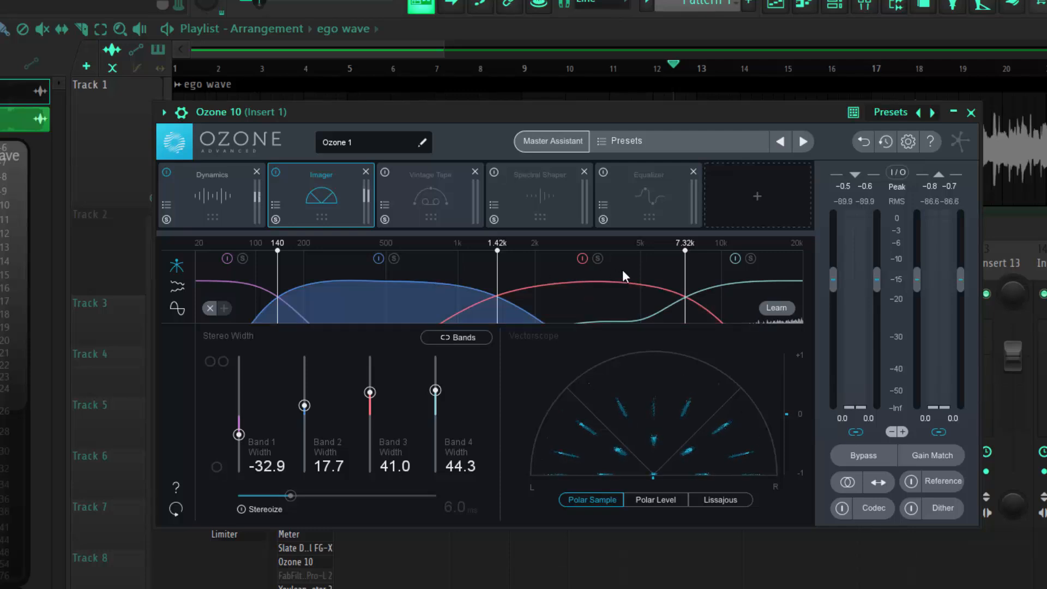
{"action": "left_click", "coordinate": [623, 271]}
{"action": "left_click", "coordinate": [439, 268]}
{"action": "left_click", "coordinate": [254, 274]}
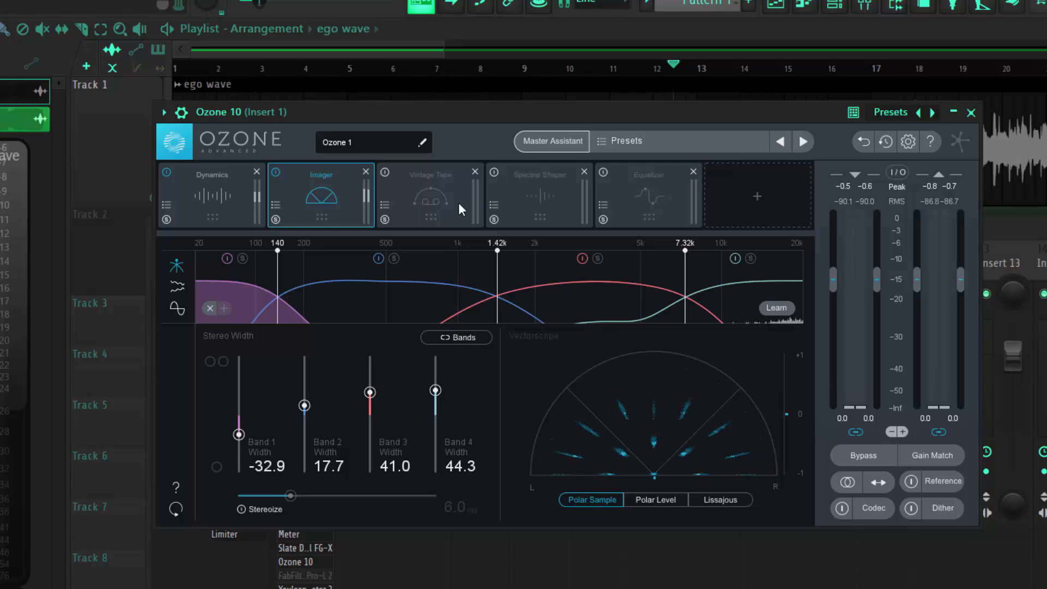
{"action": "key", "text": "space"}
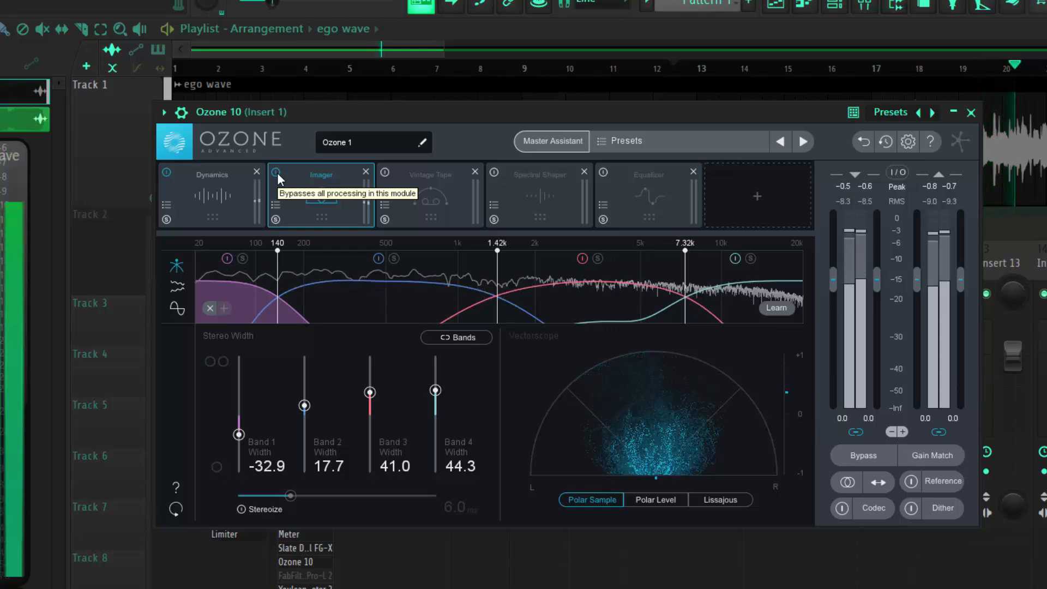
{"action": "key", "text": "space"}
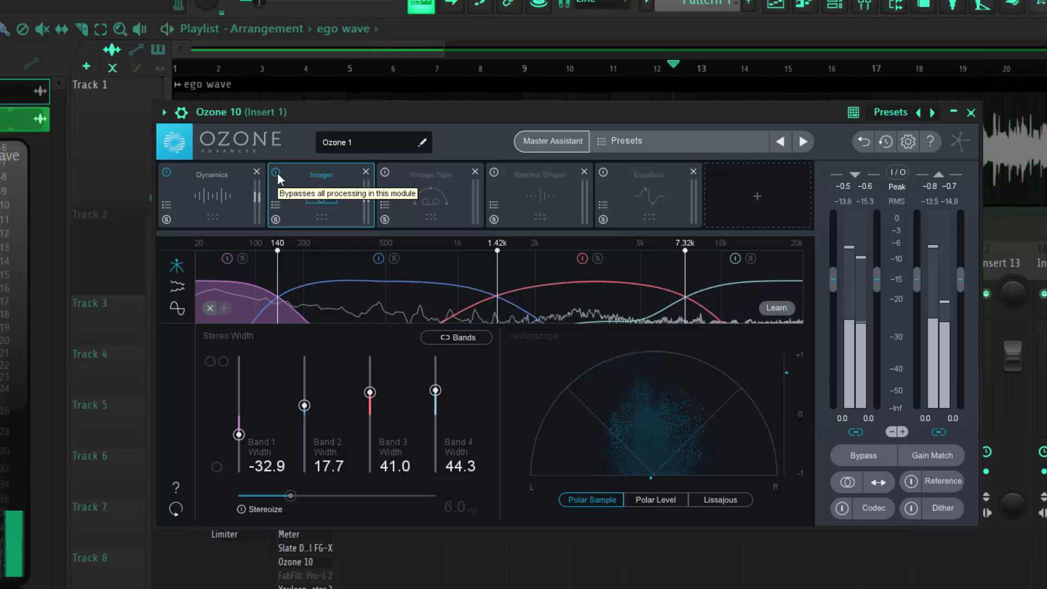
Switch on the Vintage Tape module and display its settings, then play from bar 12 to hear it with Dynamics and Imager.
{"action": "left_click", "coordinate": [386, 172]}
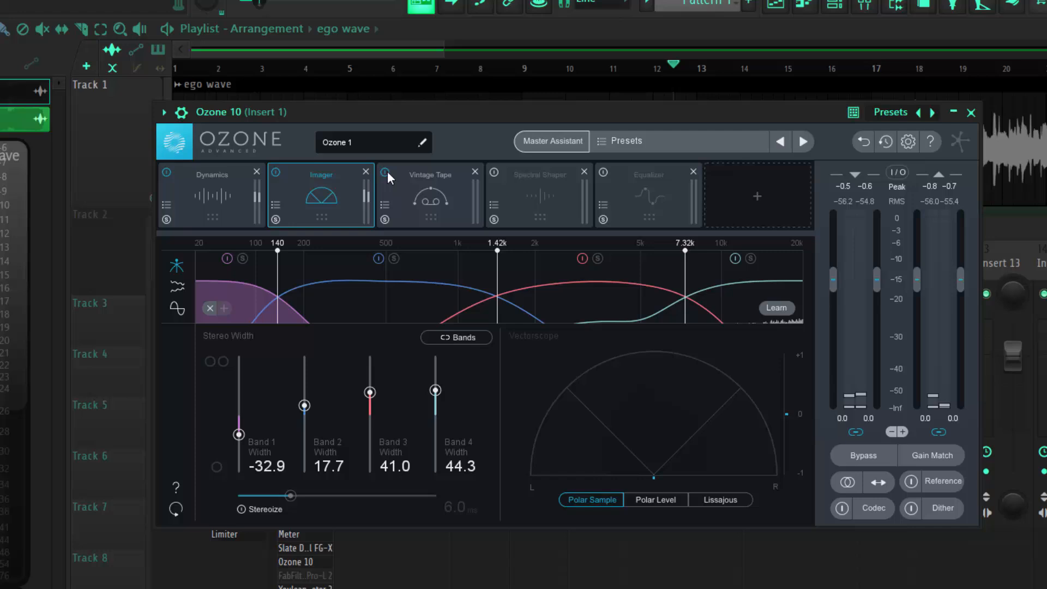
{"action": "left_click", "coordinate": [430, 174]}
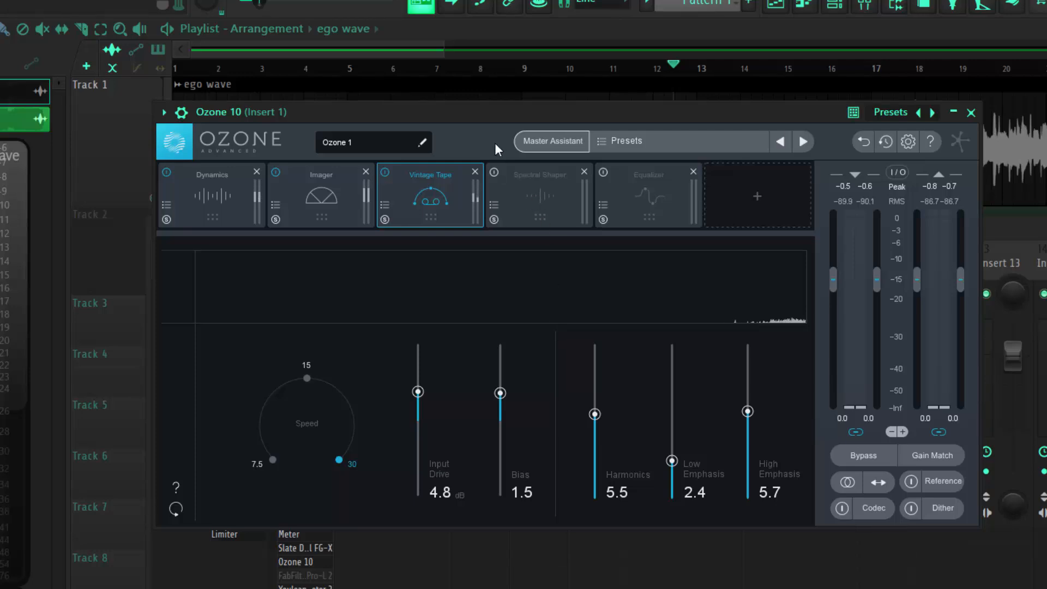
{"action": "key", "text": "space"}
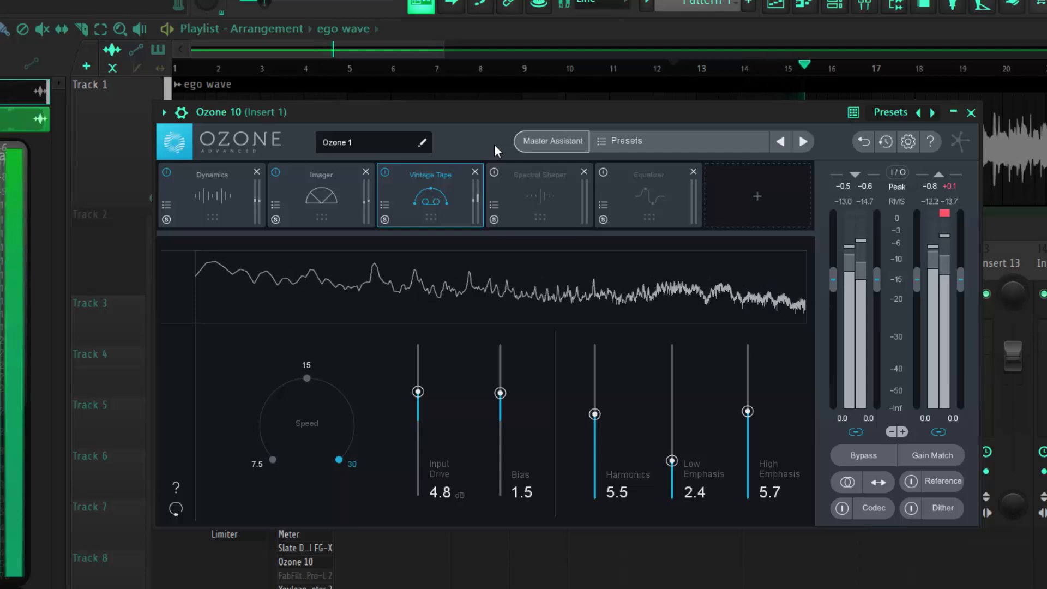
{"action": "key", "text": "space"}
Set the project timebase to 24 PPQ in the project settings, accept the reduction and return to the playlist.
{"action": "left_click", "coordinate": [95, 1]}
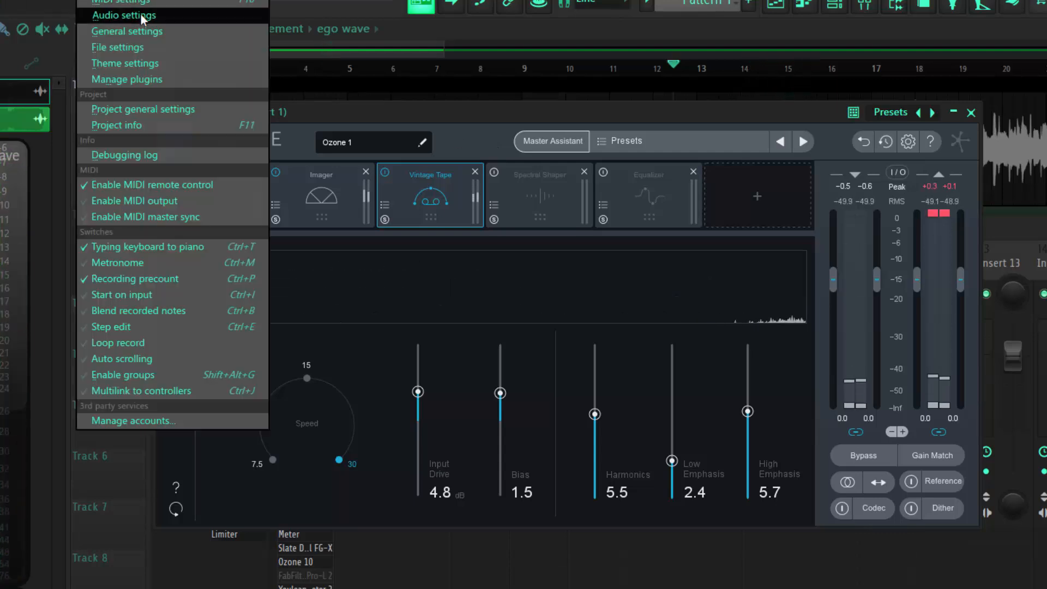
{"action": "left_click", "coordinate": [123, 15]}
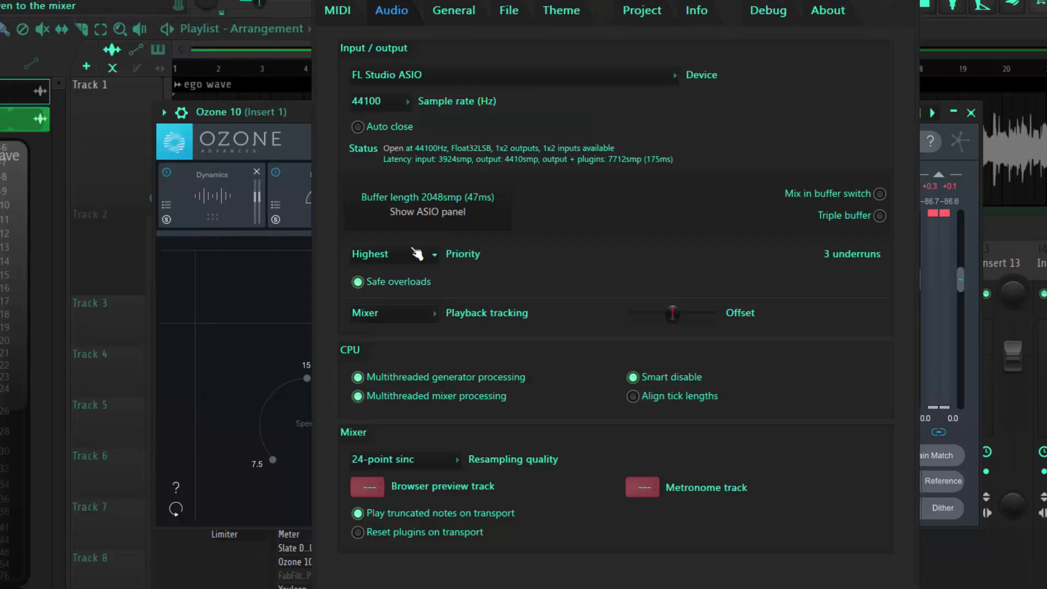
{"action": "left_click", "coordinate": [648, 21]}
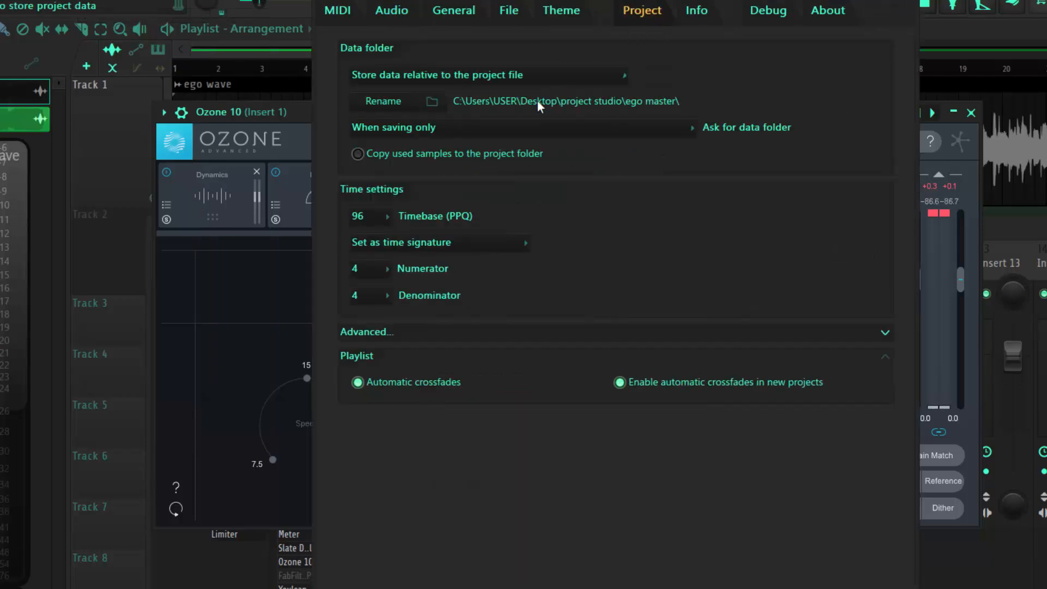
{"action": "left_click", "coordinate": [378, 214]}
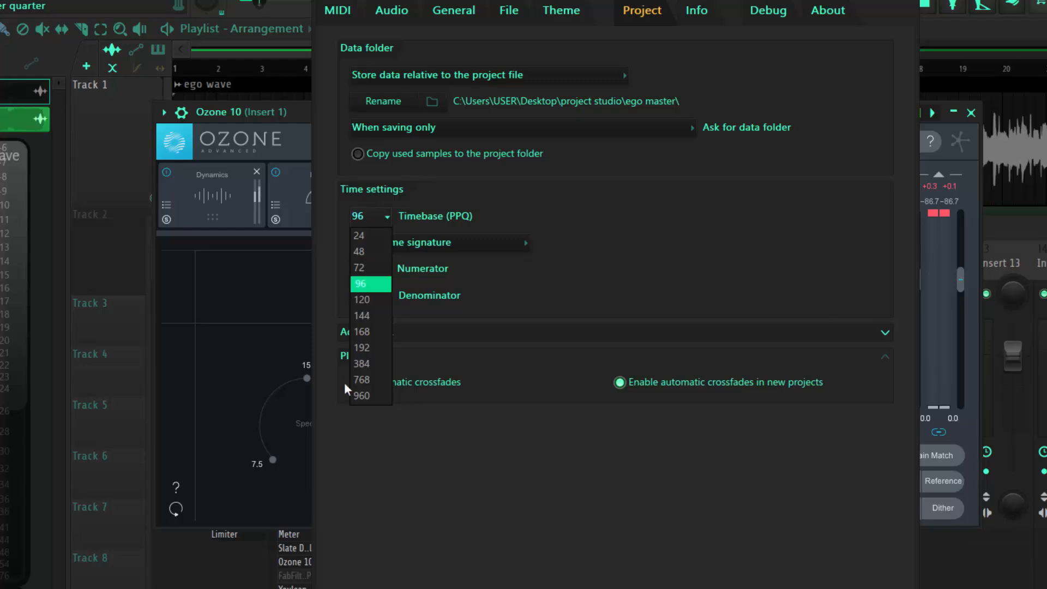
{"action": "left_click", "coordinate": [367, 240]}
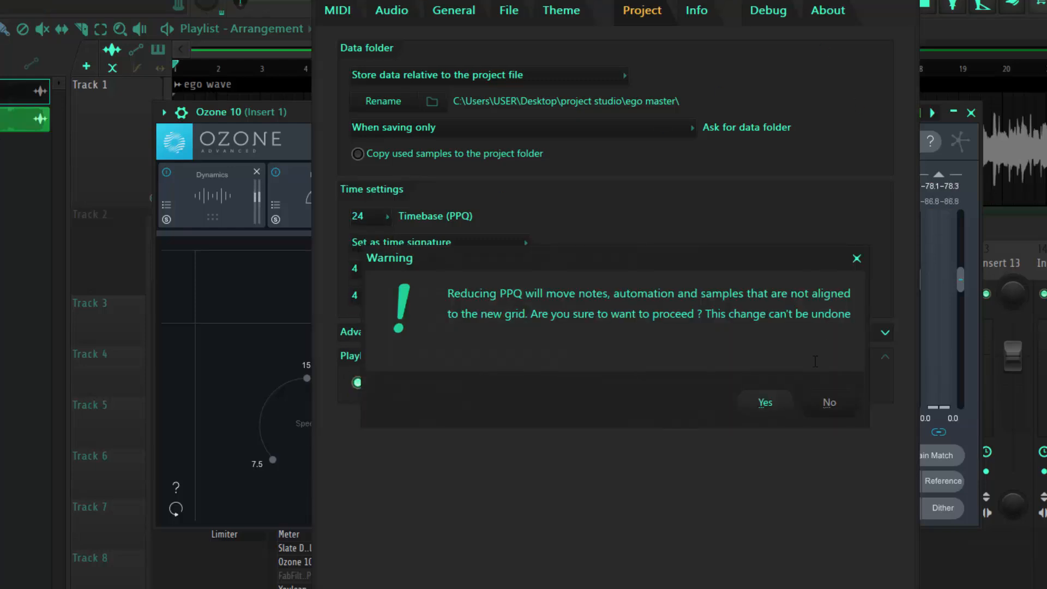
{"action": "left_click", "coordinate": [789, 402]}
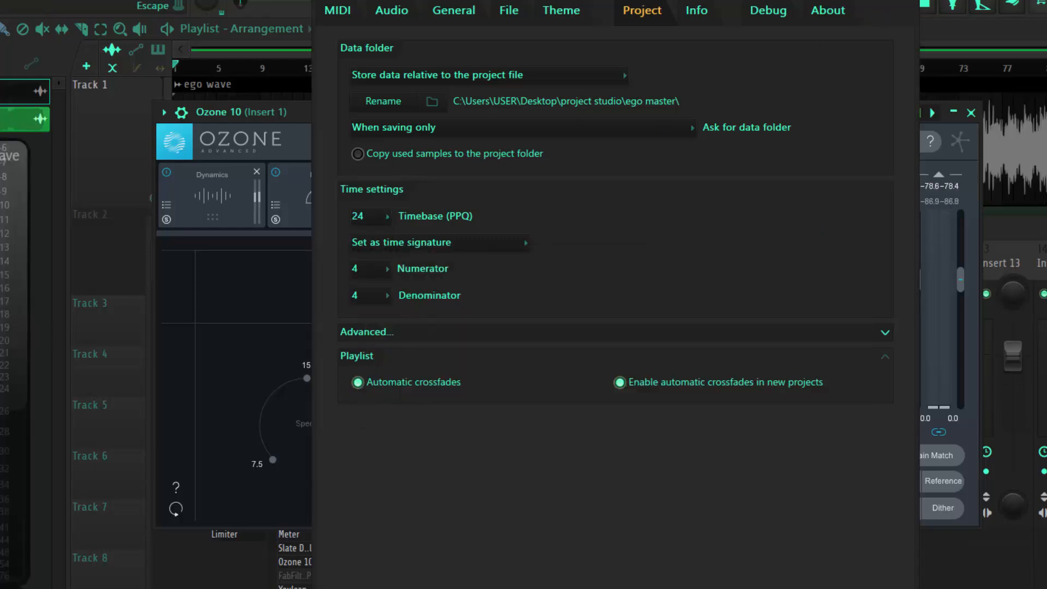
{"action": "key", "text": "Escape"}
{"action": "left_click", "coordinate": [717, 29]}
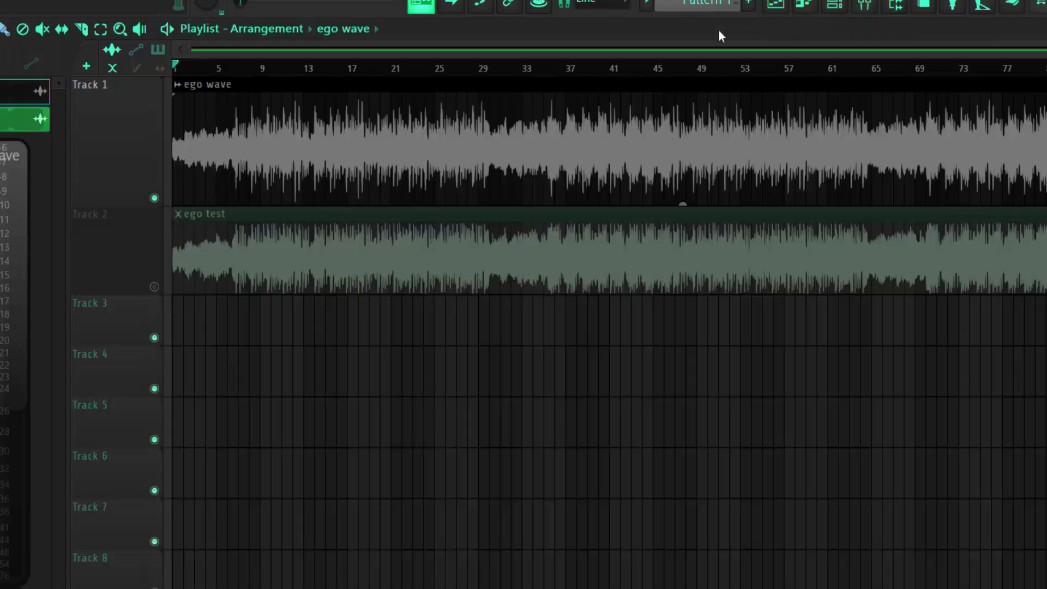
Play the ego wave track from several timeline positions, finishing with playback from about bar 12.
{"action": "left_click", "coordinate": [485, 68]}
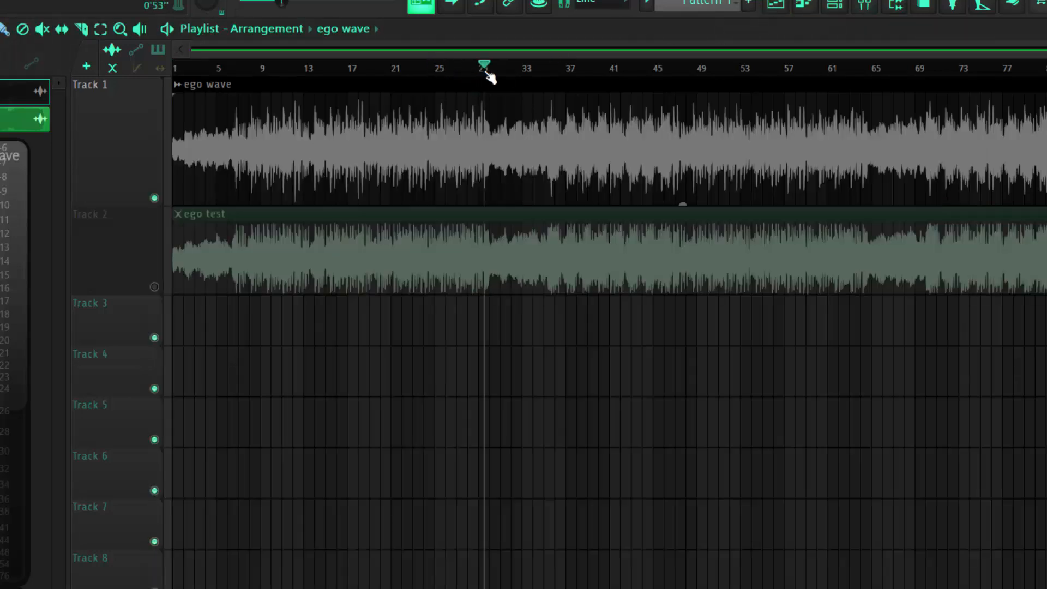
{"action": "left_click", "coordinate": [365, 69]}
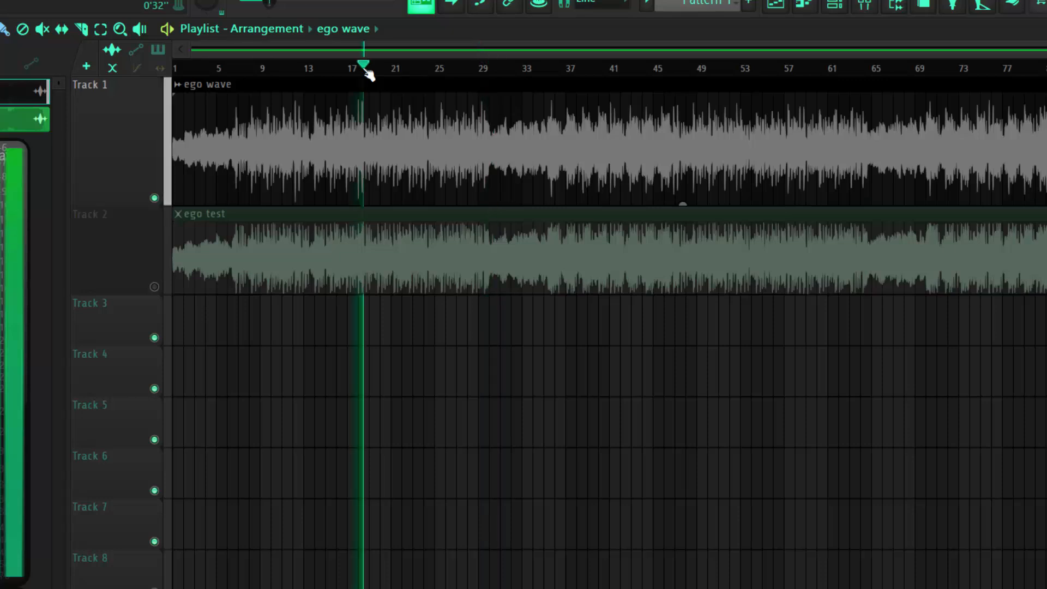
{"action": "left_click", "coordinate": [314, 76]}
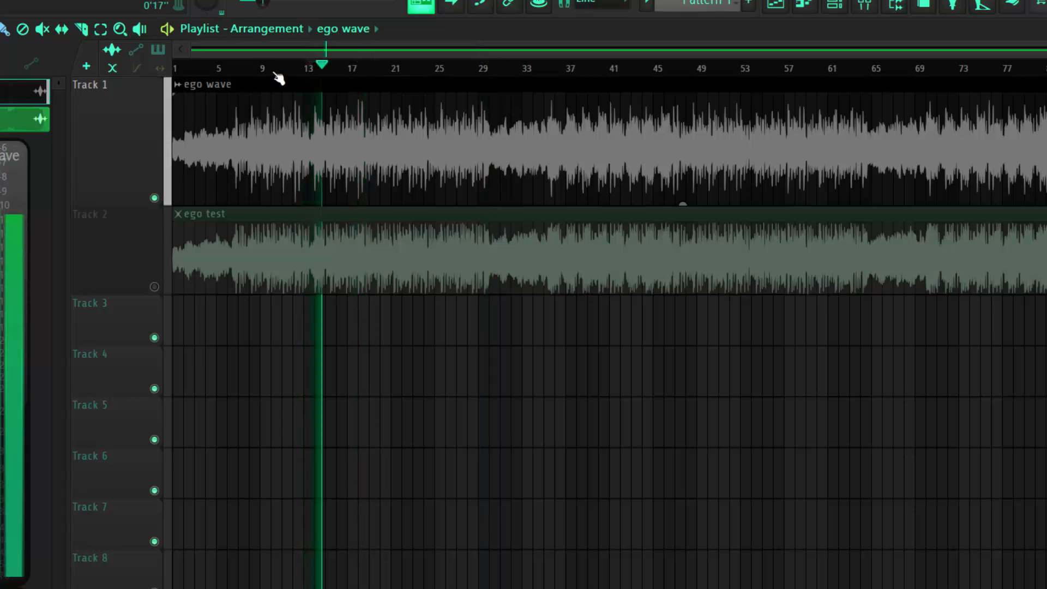
{"action": "left_click", "coordinate": [276, 74]}
{"action": "left_click", "coordinate": [301, 77]}
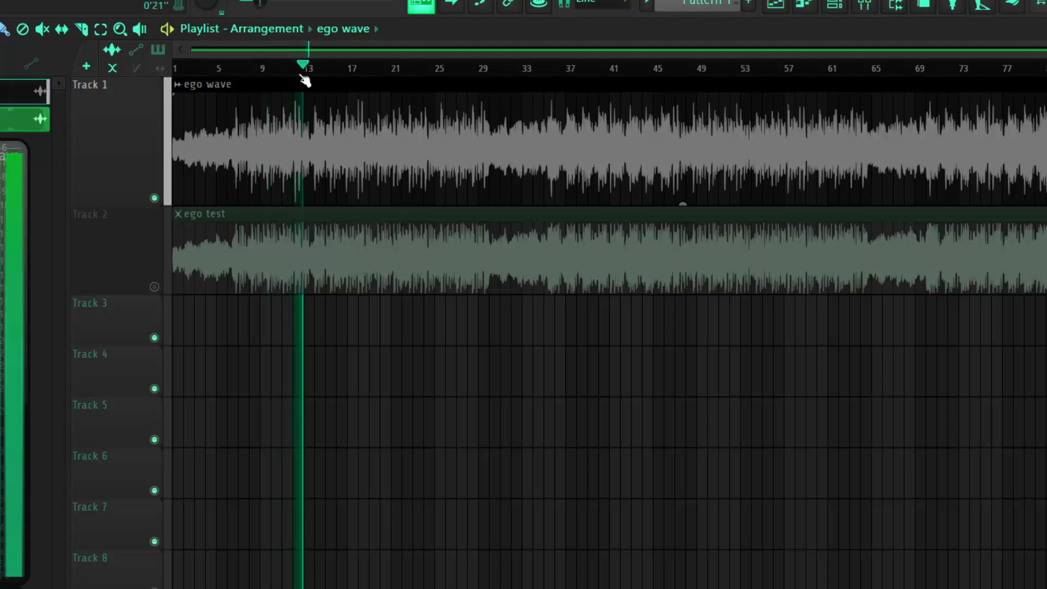
Reopen Ozone 10 from Insert 1 in the mixer, stop playback, and switch on the Spectral Shaper module with its settings displayed.
{"action": "key", "text": "F9"}
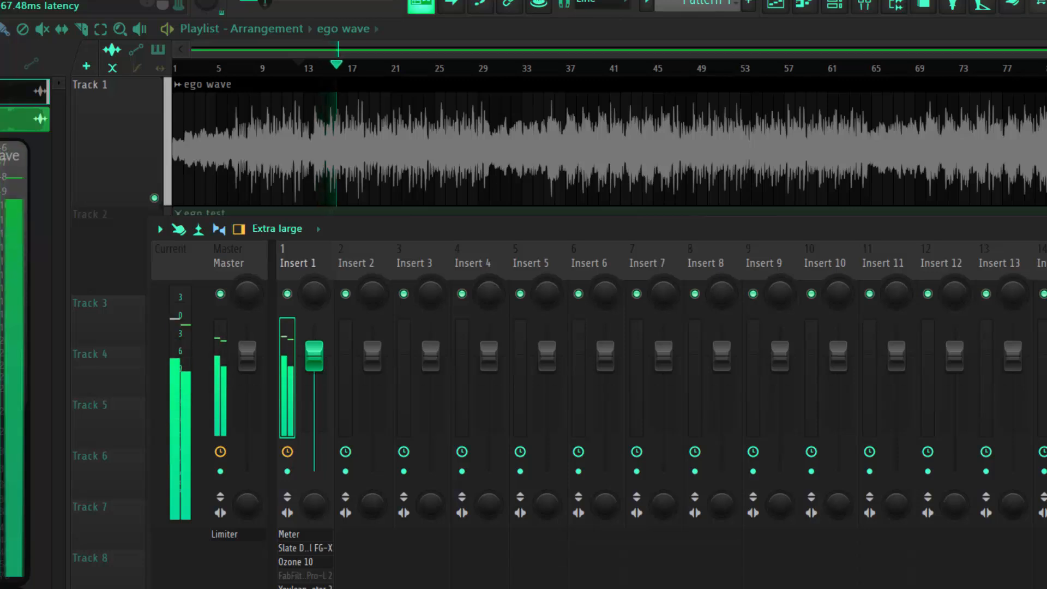
{"action": "left_click", "coordinate": [295, 562]}
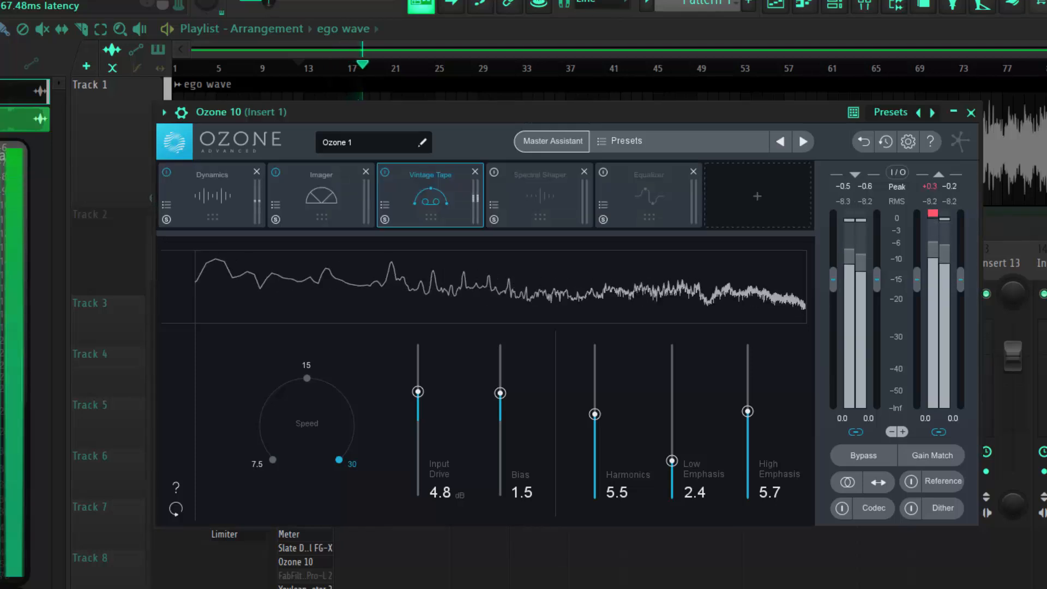
{"action": "key", "text": "space"}
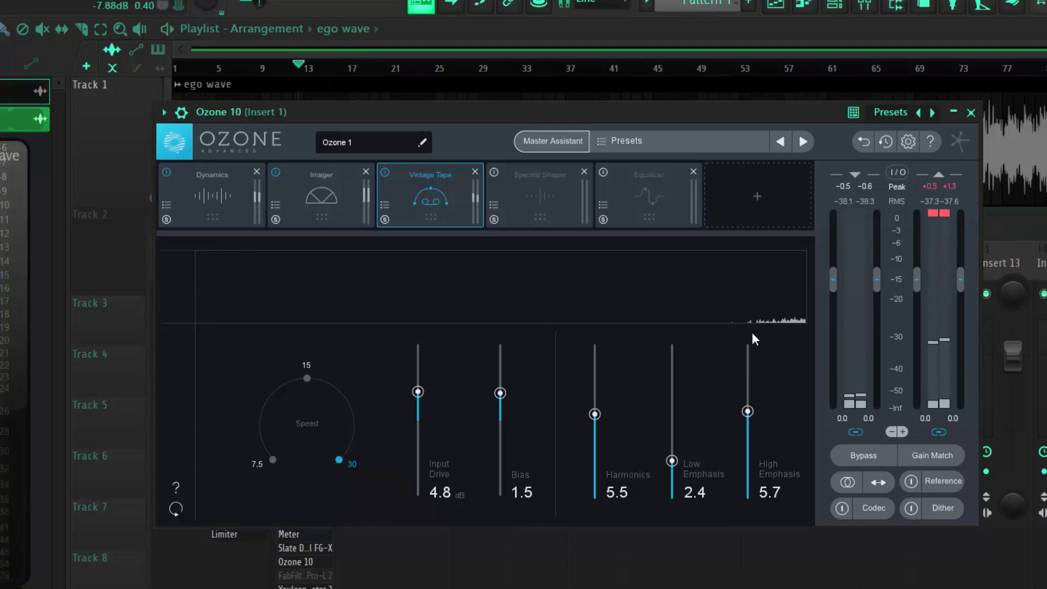
{"action": "left_click", "coordinate": [495, 172]}
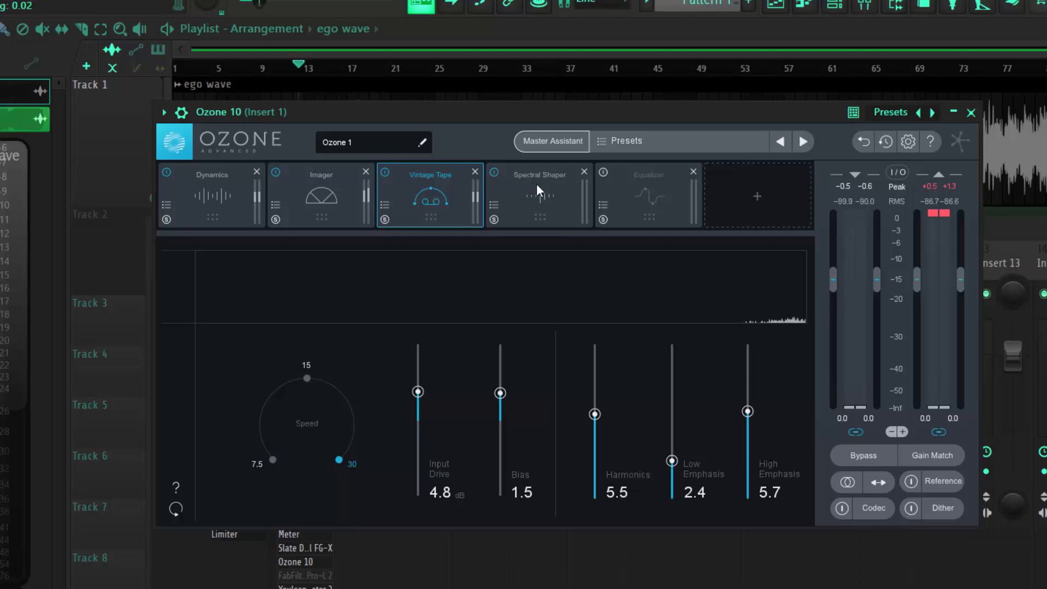
{"action": "left_click", "coordinate": [561, 180]}
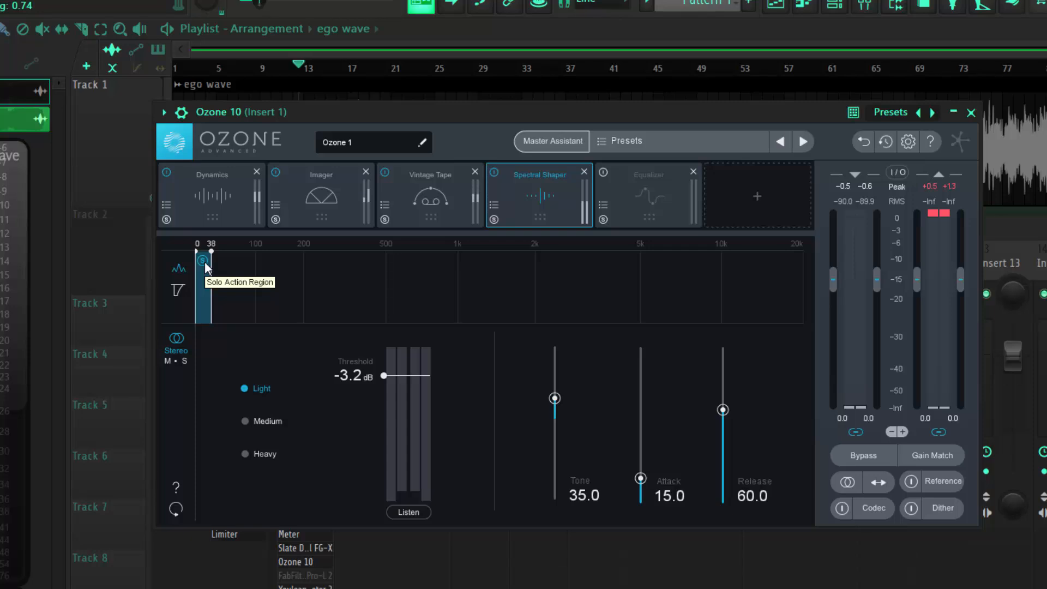
Play from bar 12 with the Spectral Shaper's 0 to 38 Hz action region soloed, then play the full range unsoloed.
{"action": "key", "text": "space"}
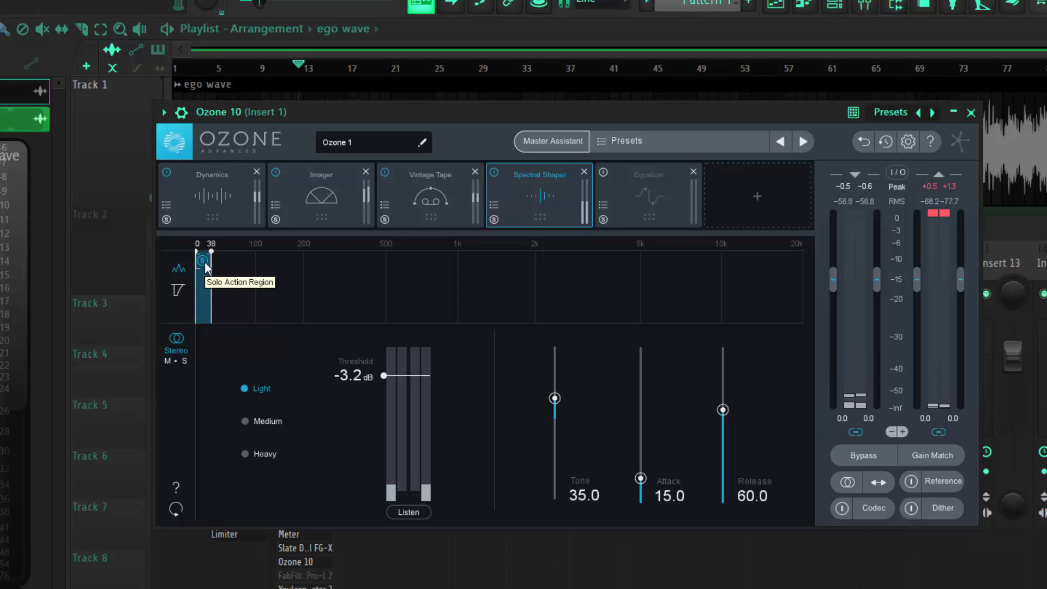
{"action": "key", "text": "space"}
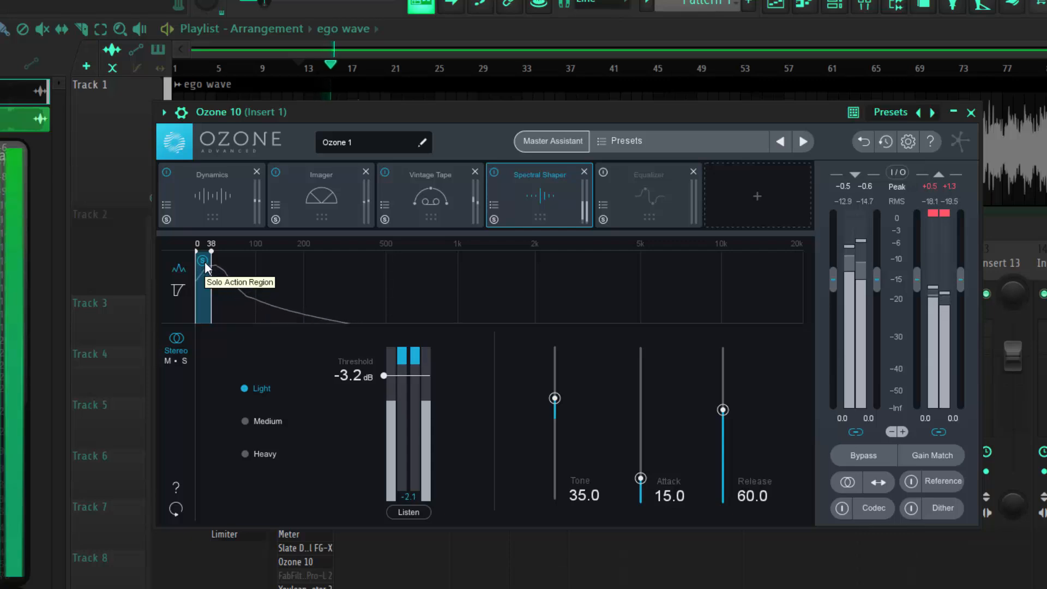
{"action": "key", "text": "space"}
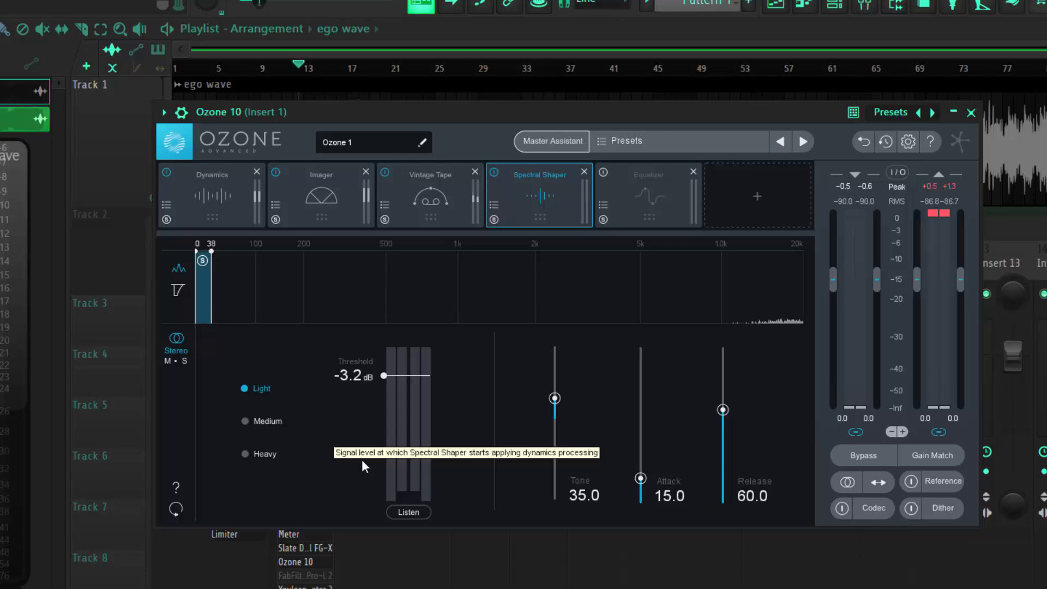
{"action": "key", "text": "space"}
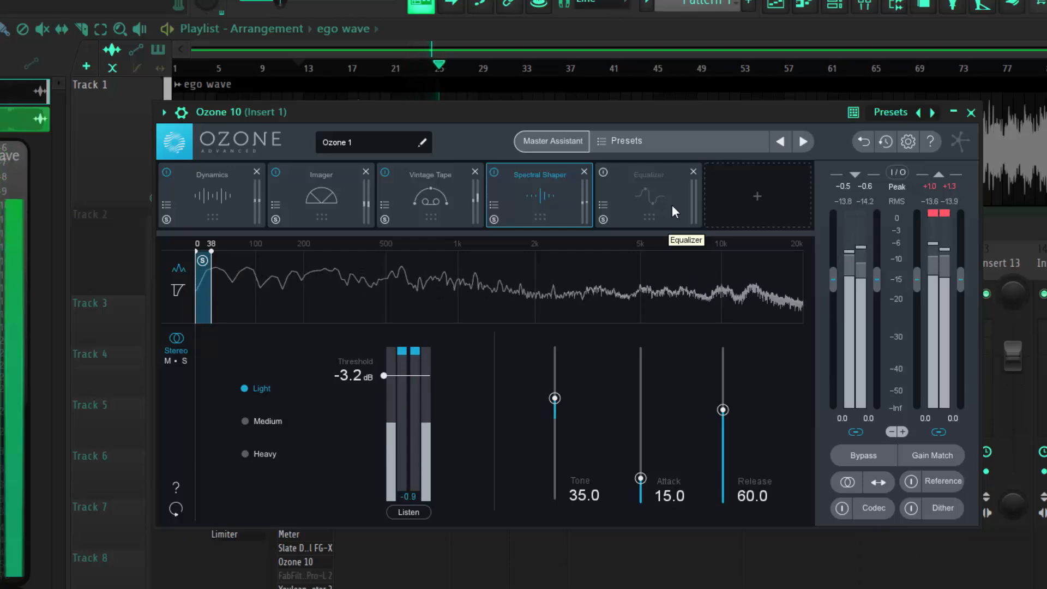
{"action": "key", "text": "space"}
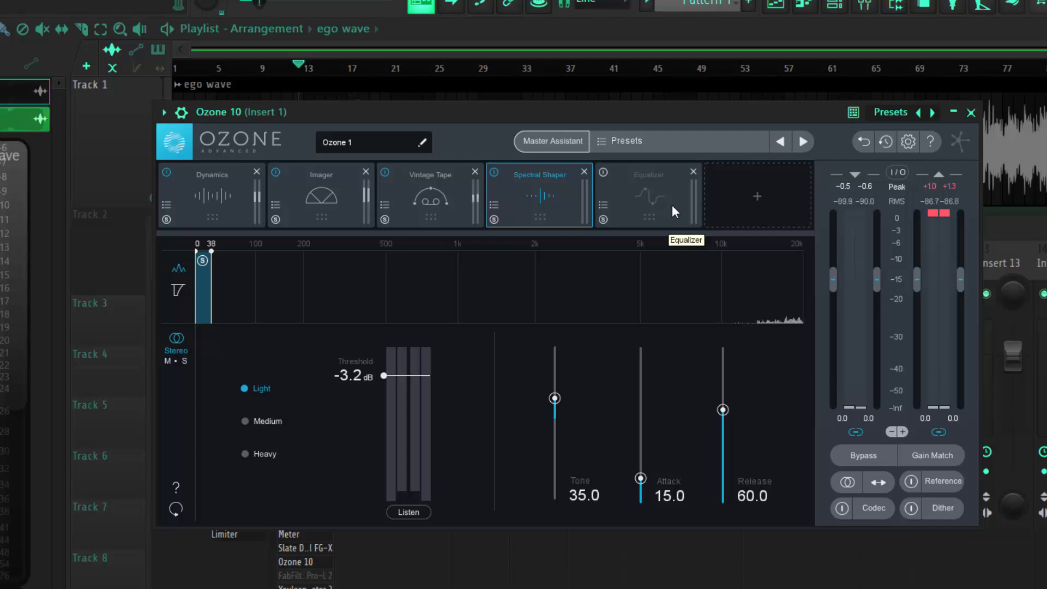
Switch on Ozone 10's Equalizer module and display its band settings.
{"action": "left_click", "coordinate": [602, 173]}
{"action": "left_click", "coordinate": [633, 178]}
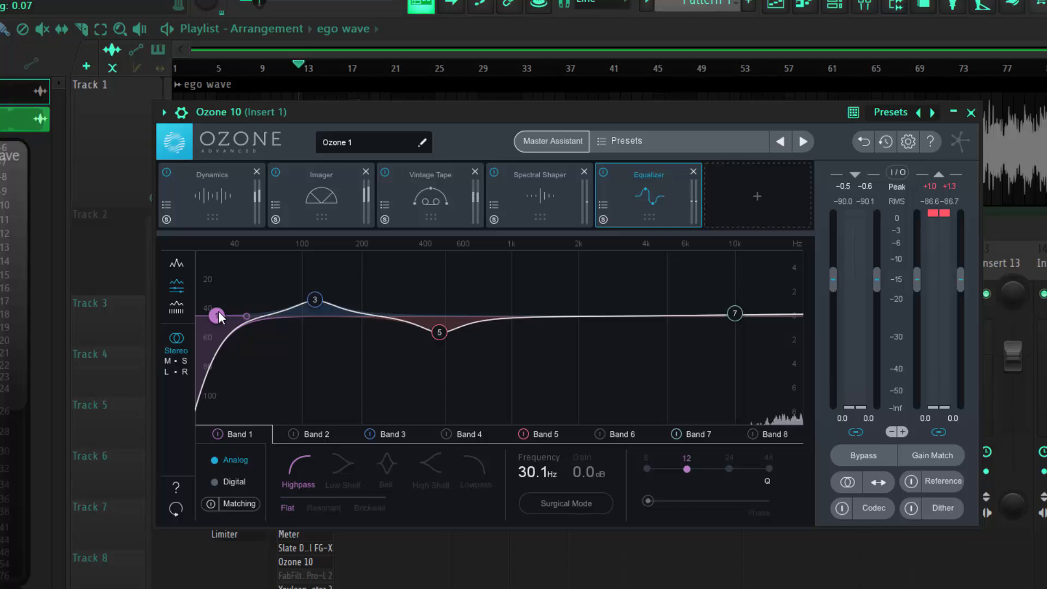
Try band 1 of the Equalizer as a Bell filter at 30.1 Hz and play from bar 12 to hear it.
{"action": "right_click", "coordinate": [219, 313]}
{"action": "left_click", "coordinate": [219, 317]}
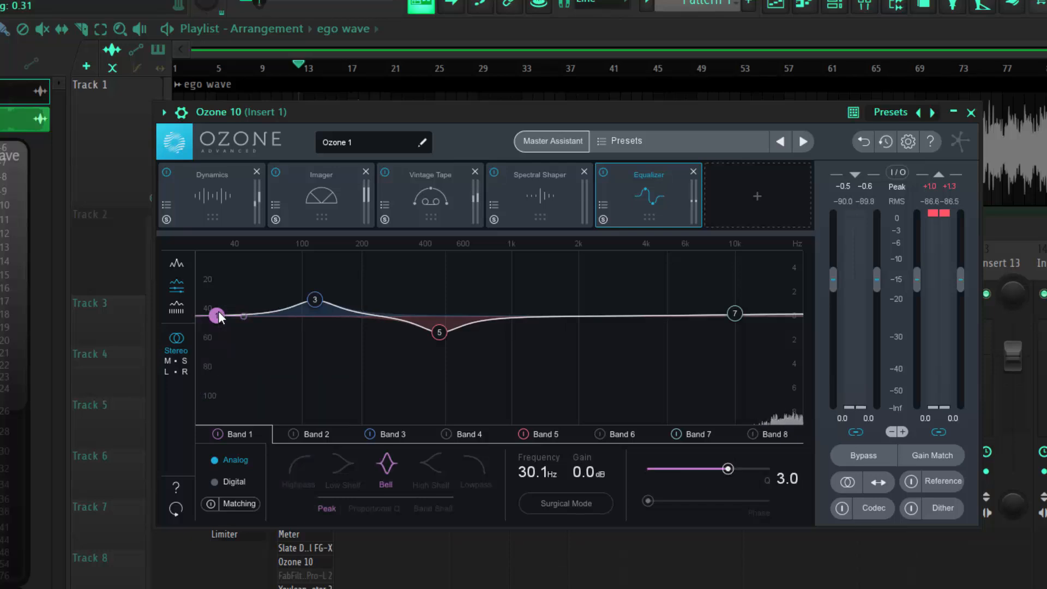
{"action": "left_click", "coordinate": [219, 316]}
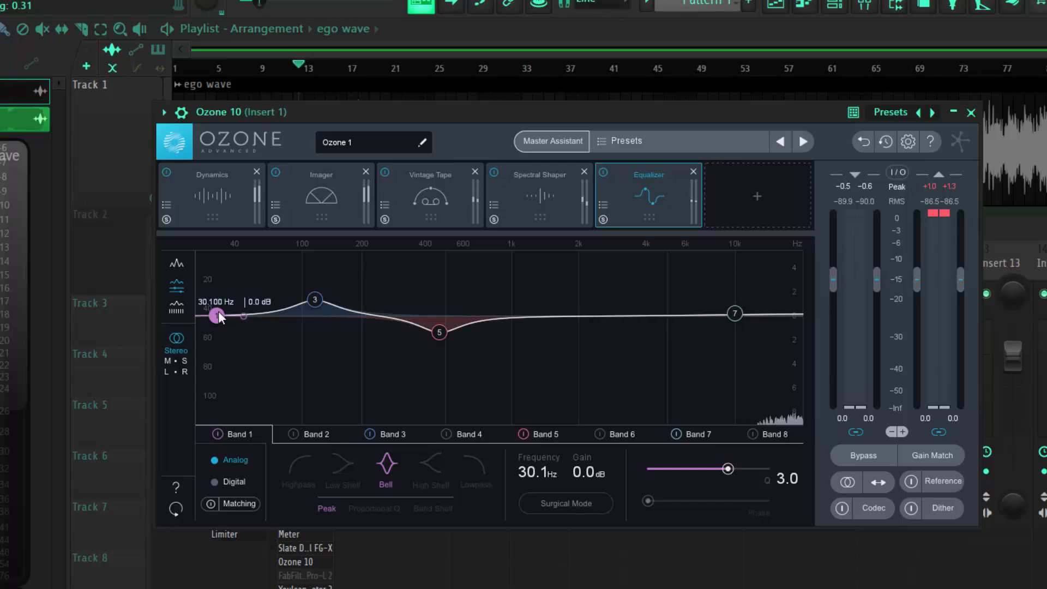
{"action": "key", "text": "space"}
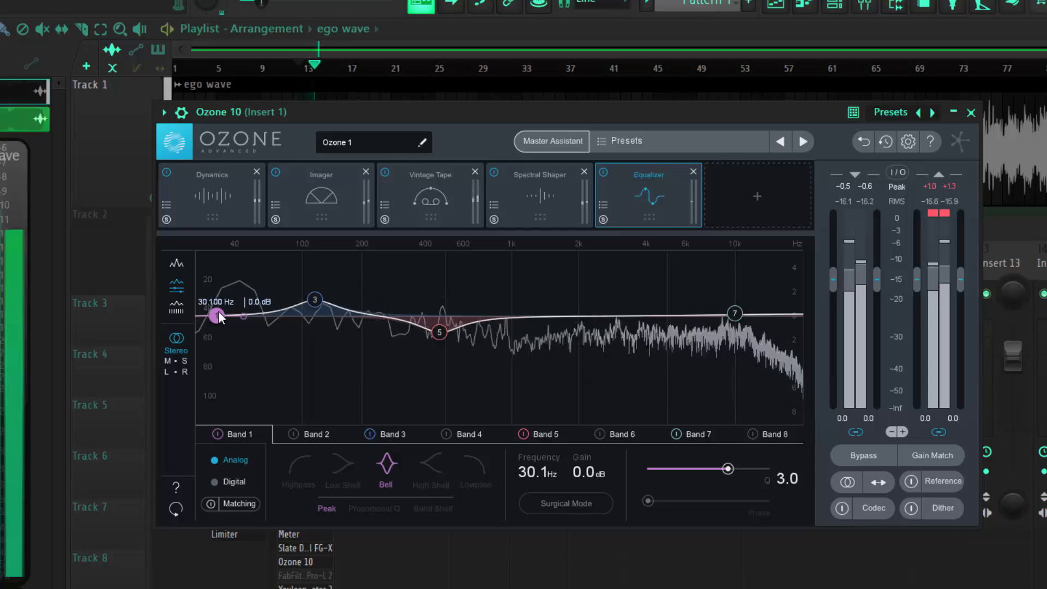
{"action": "right_click", "coordinate": [218, 315]}
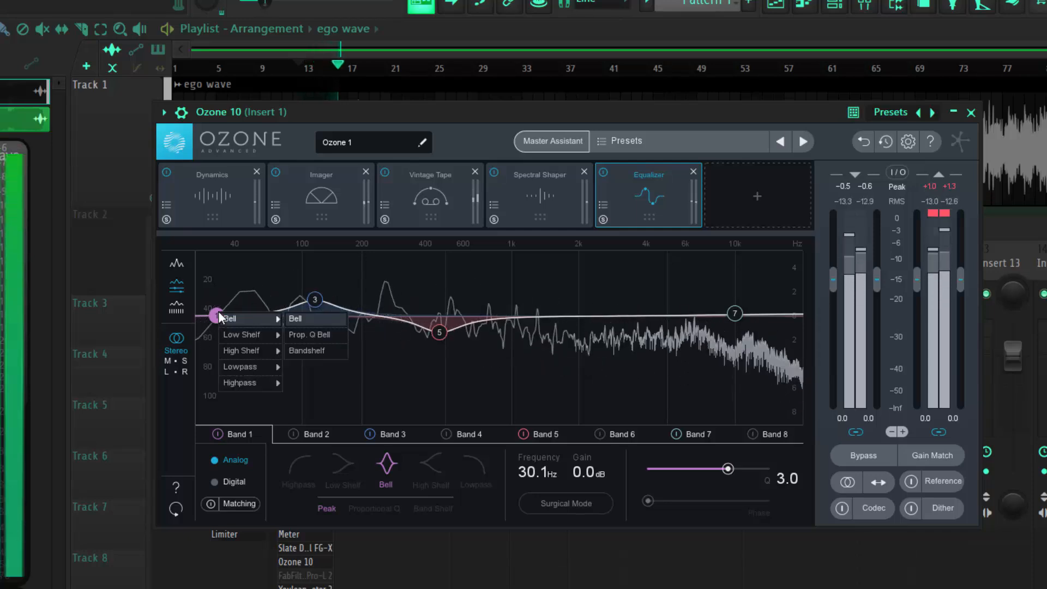
{"action": "left_click", "coordinate": [218, 314]}
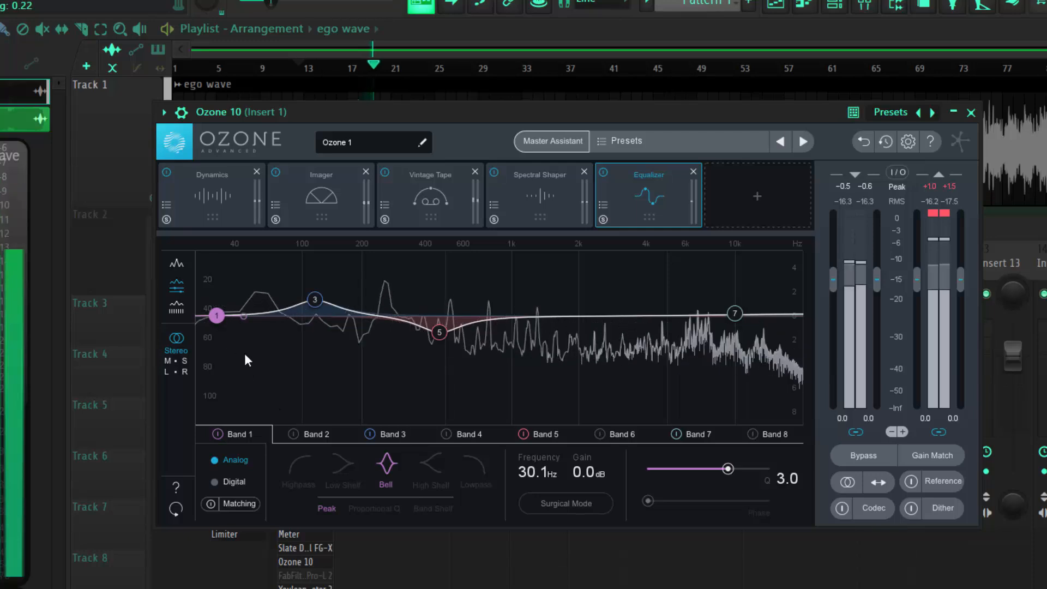
Try switching on Equalizer band 2, then undo the changes to bands 2 and 1.
{"action": "left_click", "coordinate": [295, 433]}
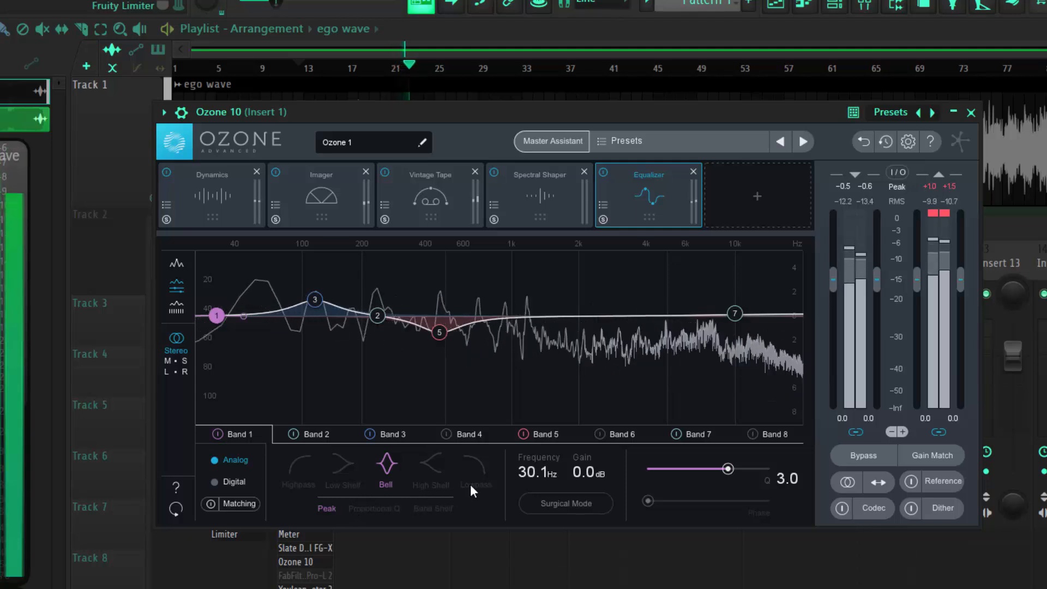
{"action": "right_click", "coordinate": [216, 317]}
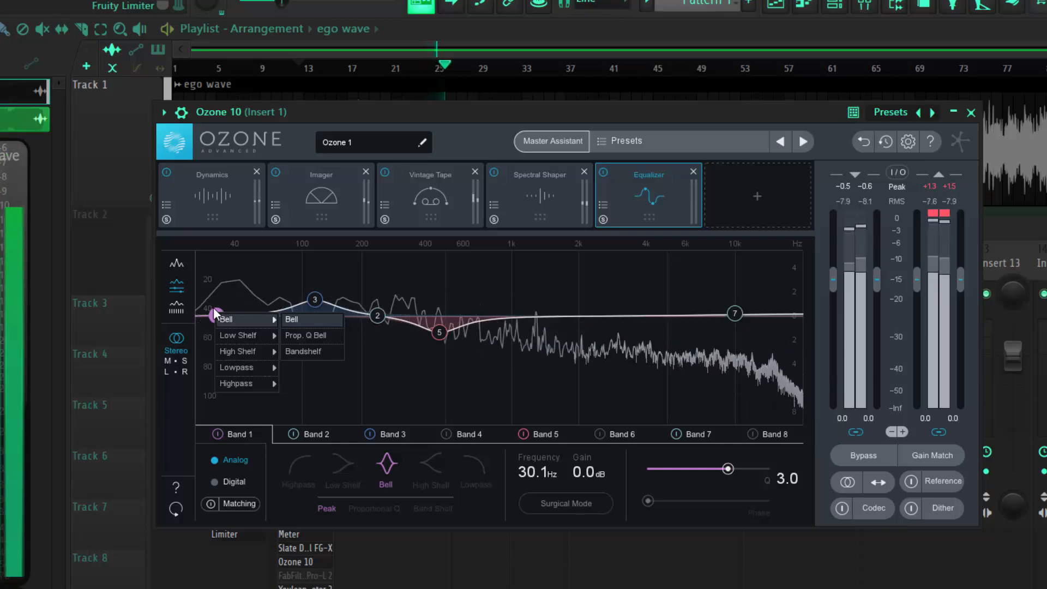
{"action": "left_click", "coordinate": [213, 314]}
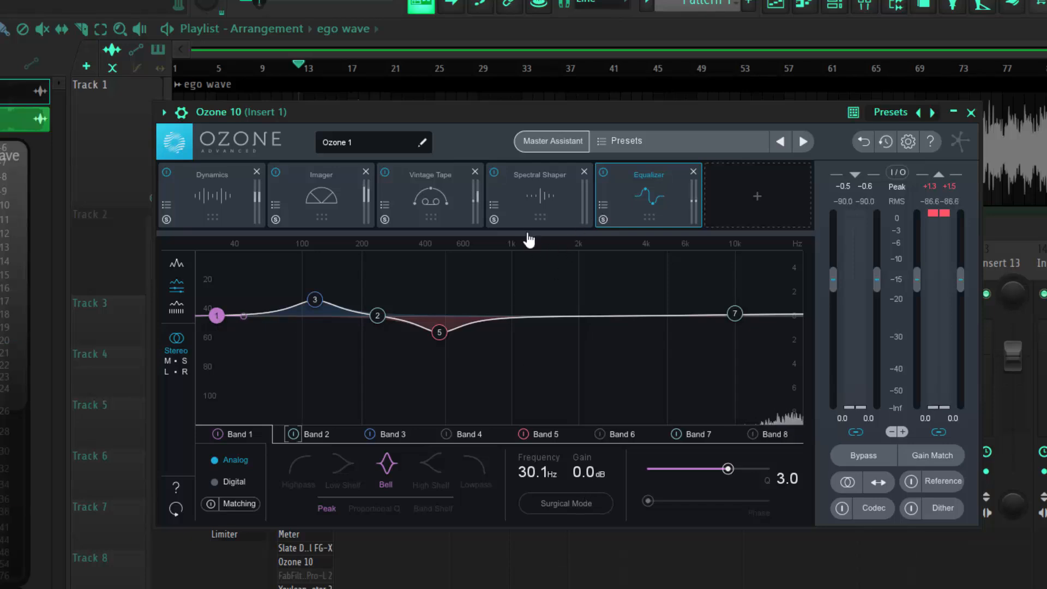
{"action": "left_click", "coordinate": [863, 137]}
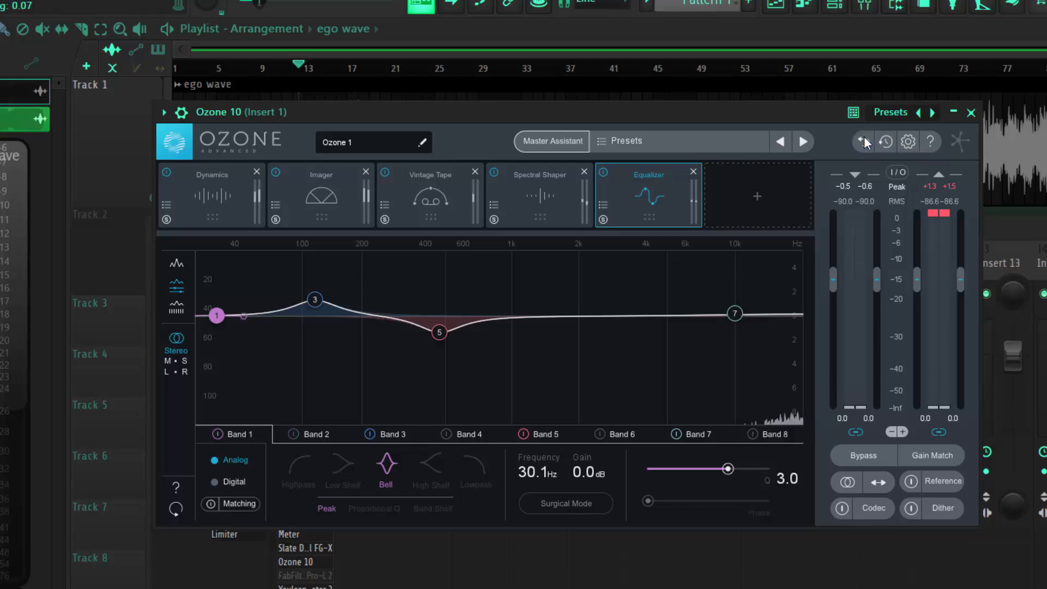
{"action": "left_click", "coordinate": [865, 143]}
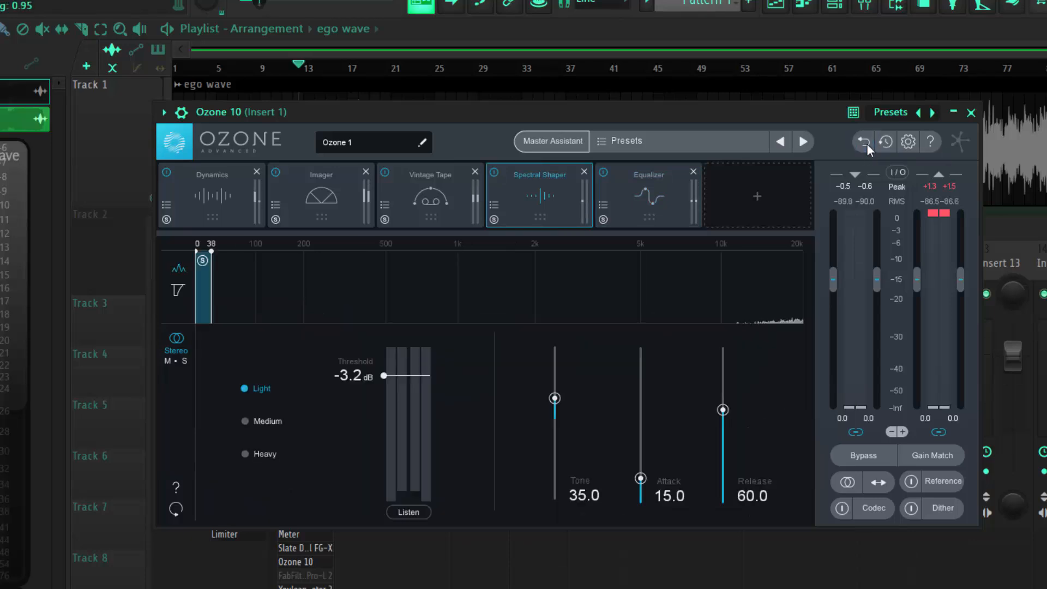
Display the Equalizer again and examine band 1's Highpass filter and its filter-type options.
{"action": "left_click", "coordinate": [641, 175]}
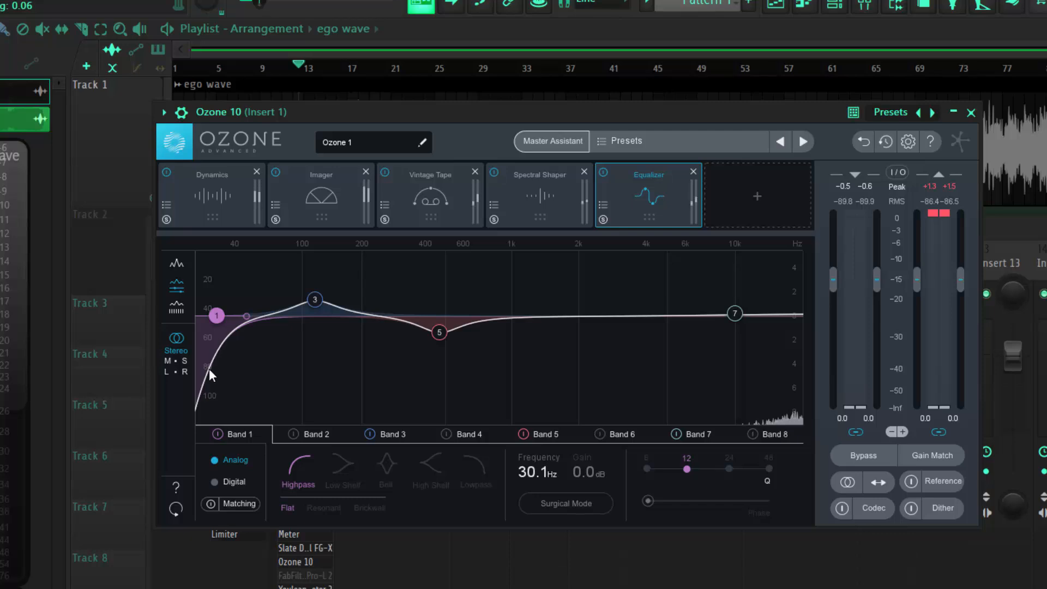
{"action": "right_click", "coordinate": [217, 319]}
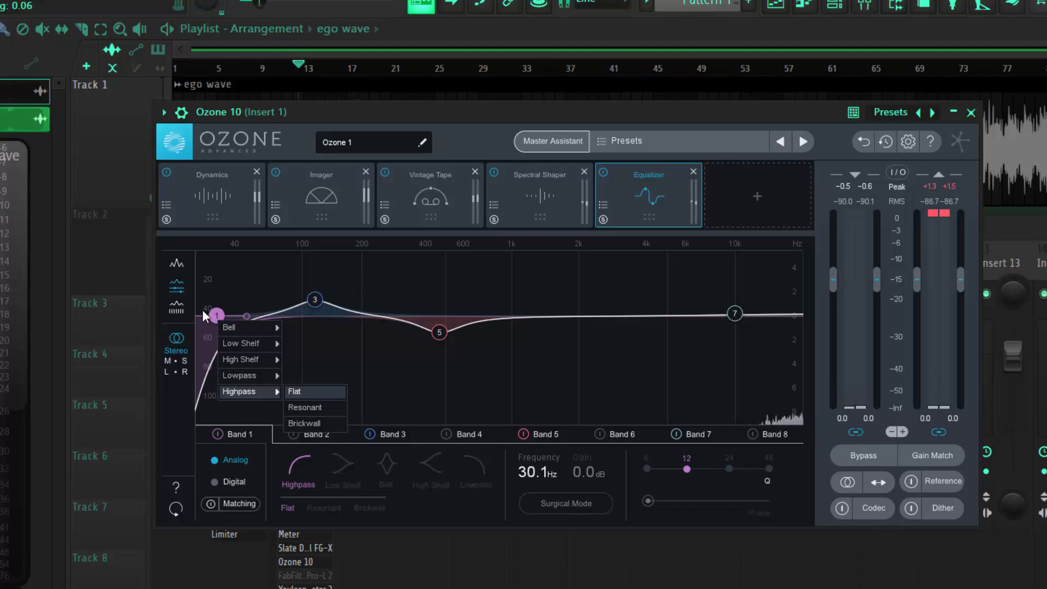
{"action": "left_click", "coordinate": [202, 310]}
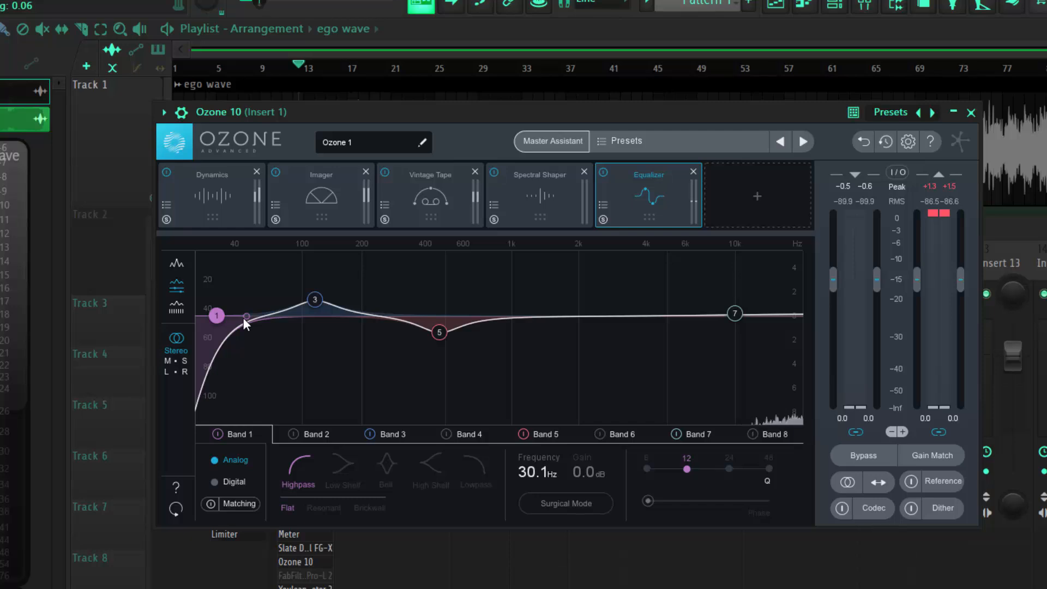
Examine the Equalizer's band 3 and band 5 settings, including band 5's filter-type options.
{"action": "left_click", "coordinate": [316, 300]}
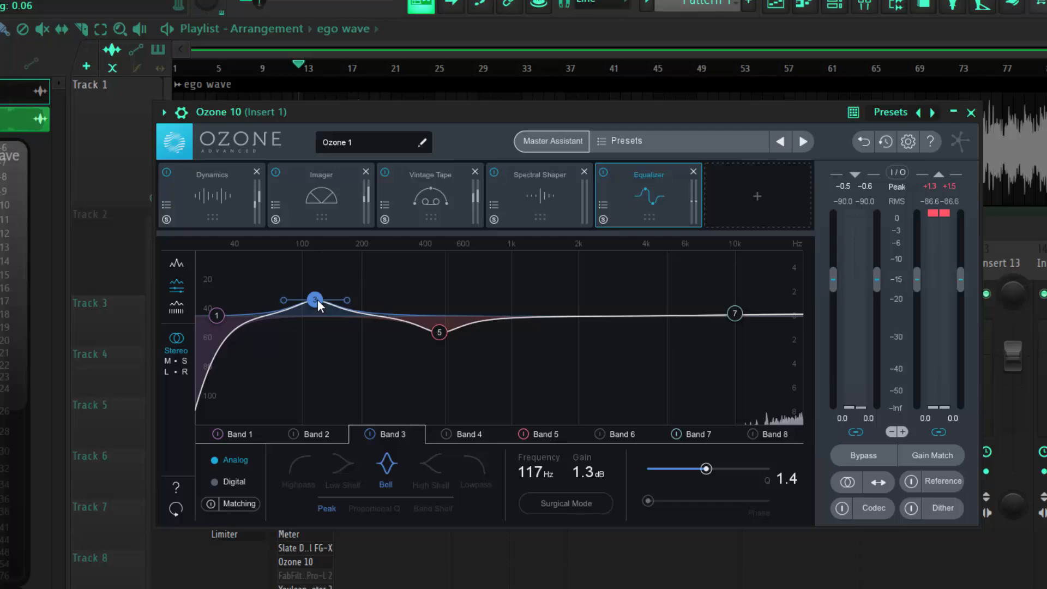
{"action": "left_click", "coordinate": [439, 334]}
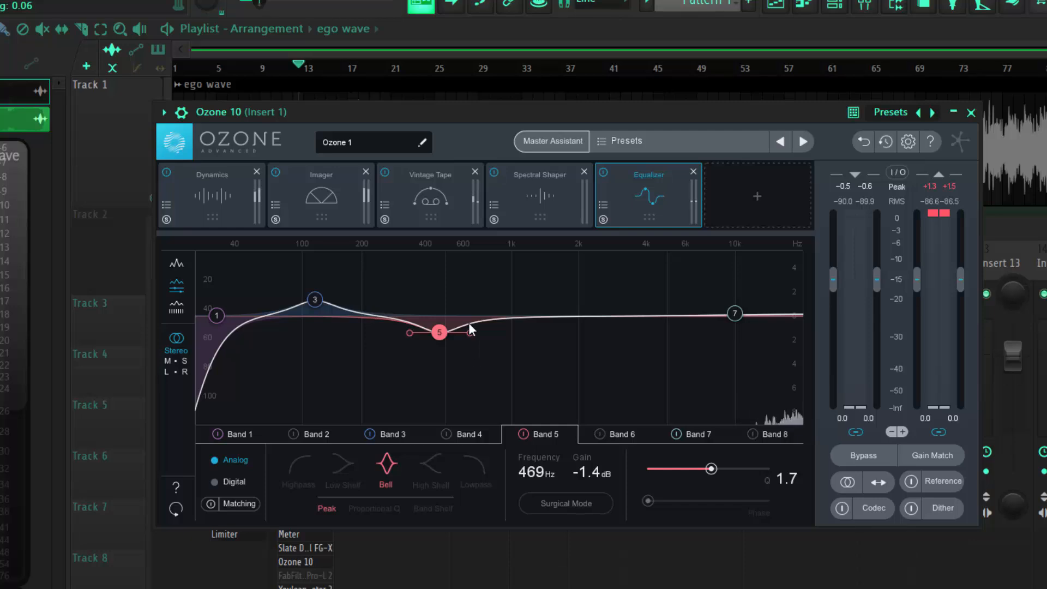
{"action": "right_click", "coordinate": [440, 329]}
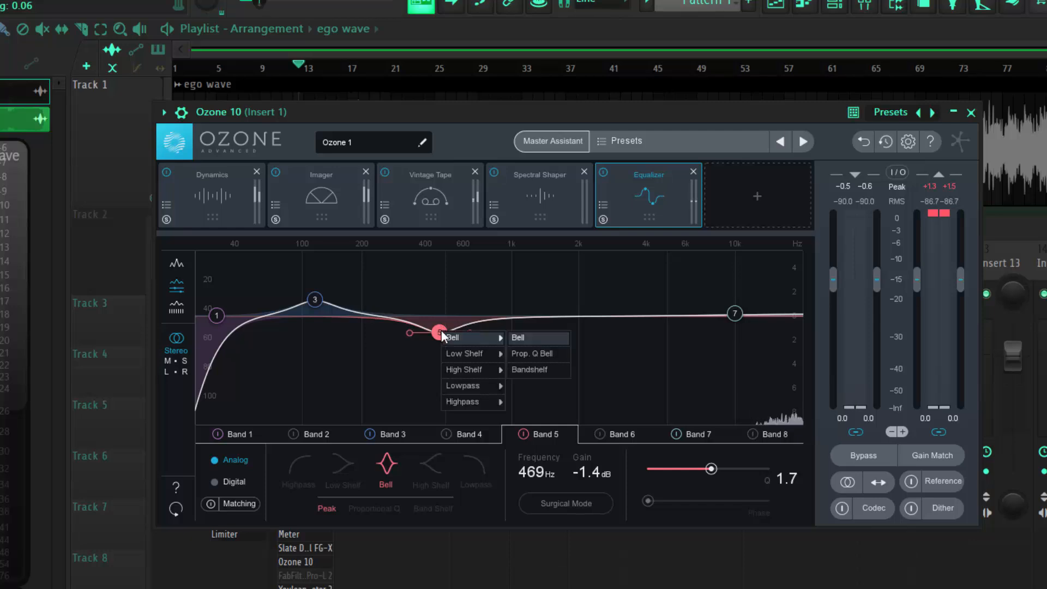
{"action": "left_click", "coordinate": [441, 329]}
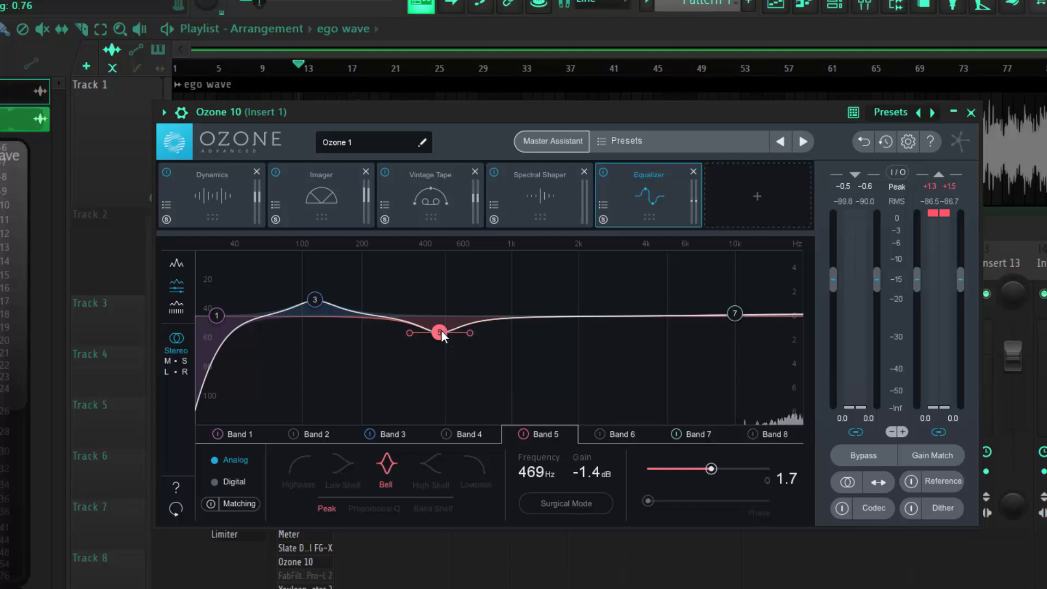
Play the track from bar 12 to hear the Equalizer settings, then stop playback.
{"action": "key", "text": "space"}
{"action": "key", "text": "space"}
{"action": "key", "text": "space"}
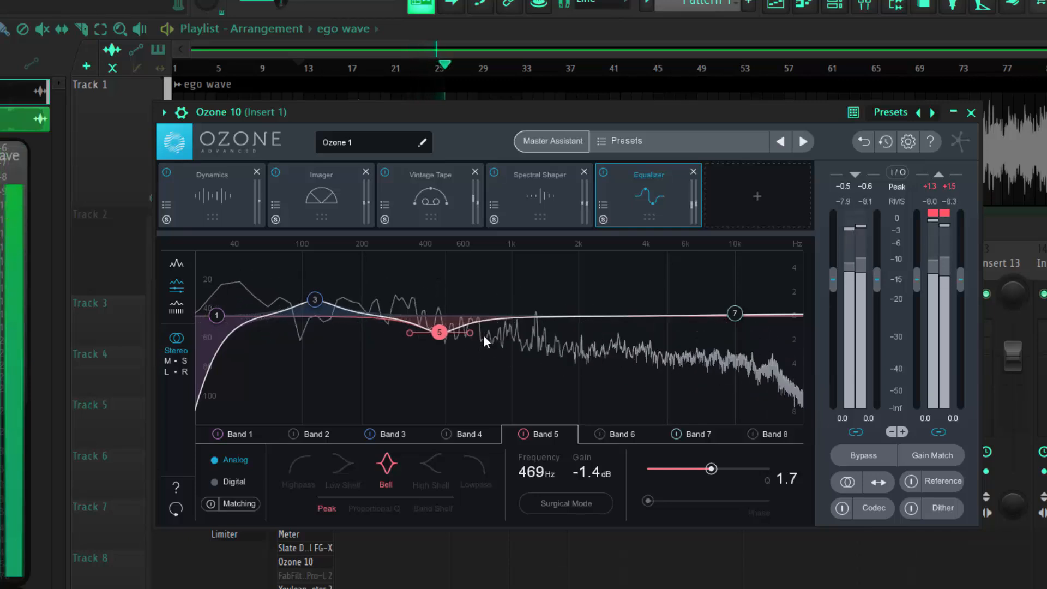
{"action": "key", "text": "space"}
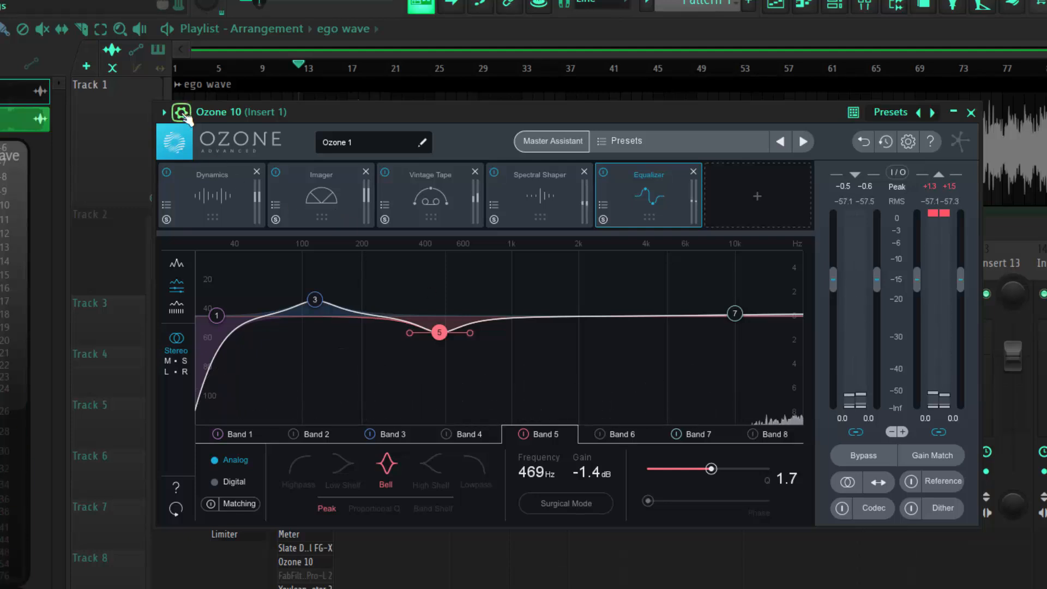
Compare the track with and without Ozone 10 by switching the whole plugin off and on during playback, leaving it on.
{"action": "left_click", "coordinate": [183, 113]}
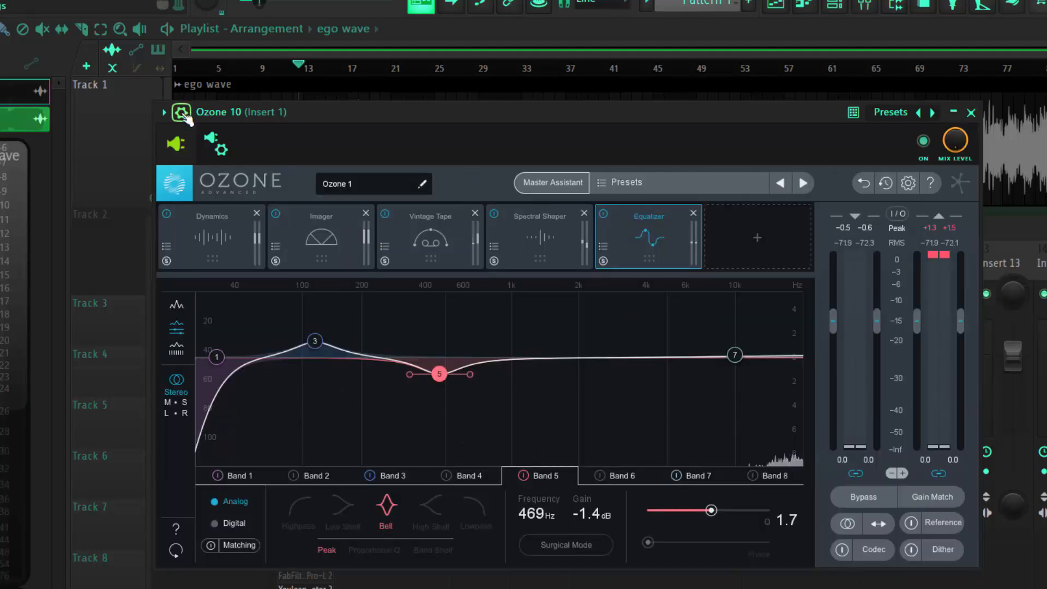
{"action": "left_click", "coordinate": [926, 143]}
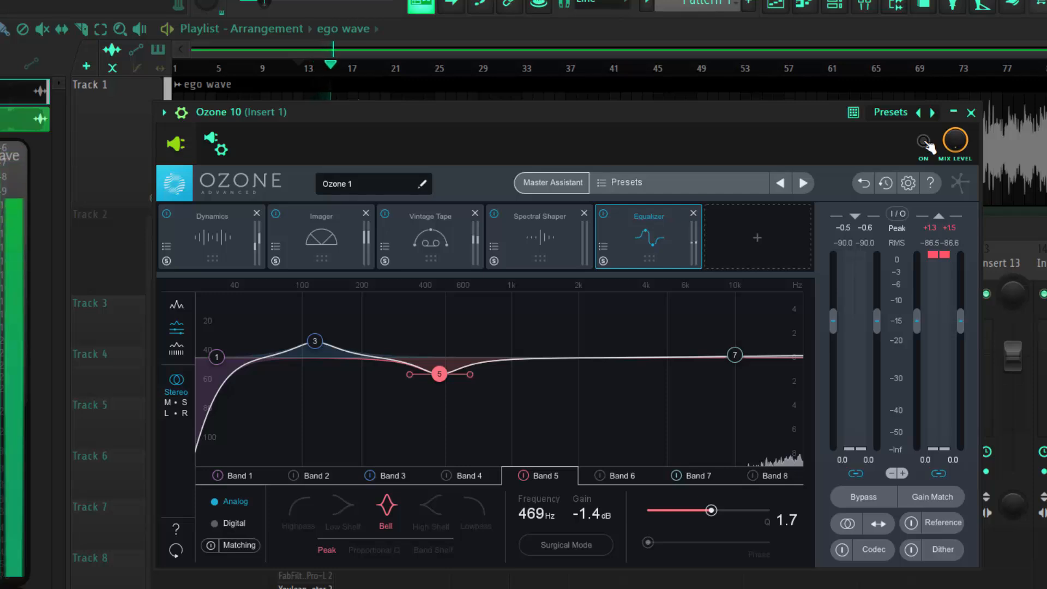
{"action": "left_click", "coordinate": [925, 142]}
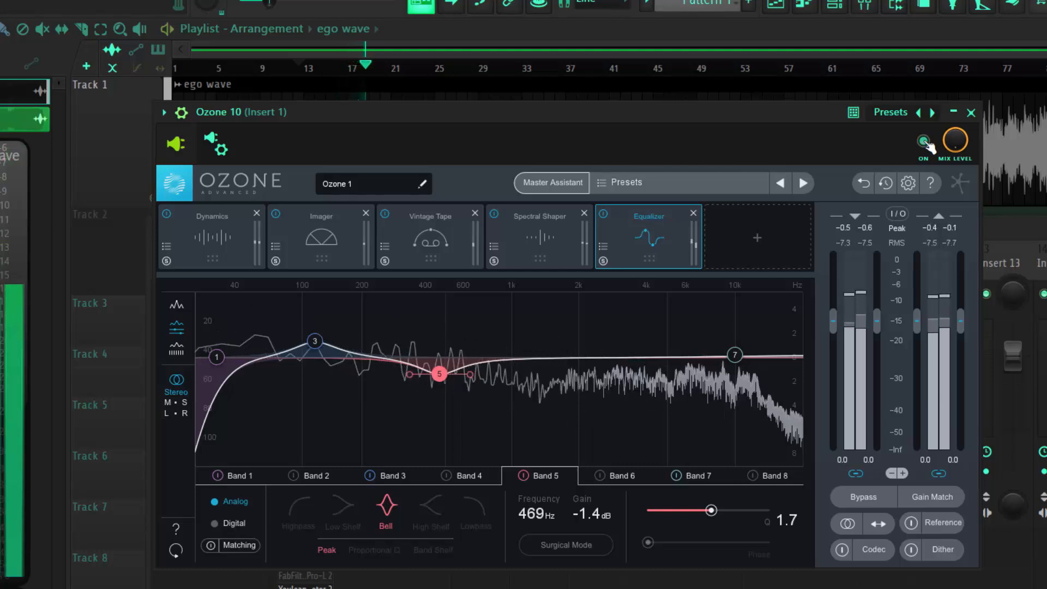
{"action": "left_click", "coordinate": [925, 142]}
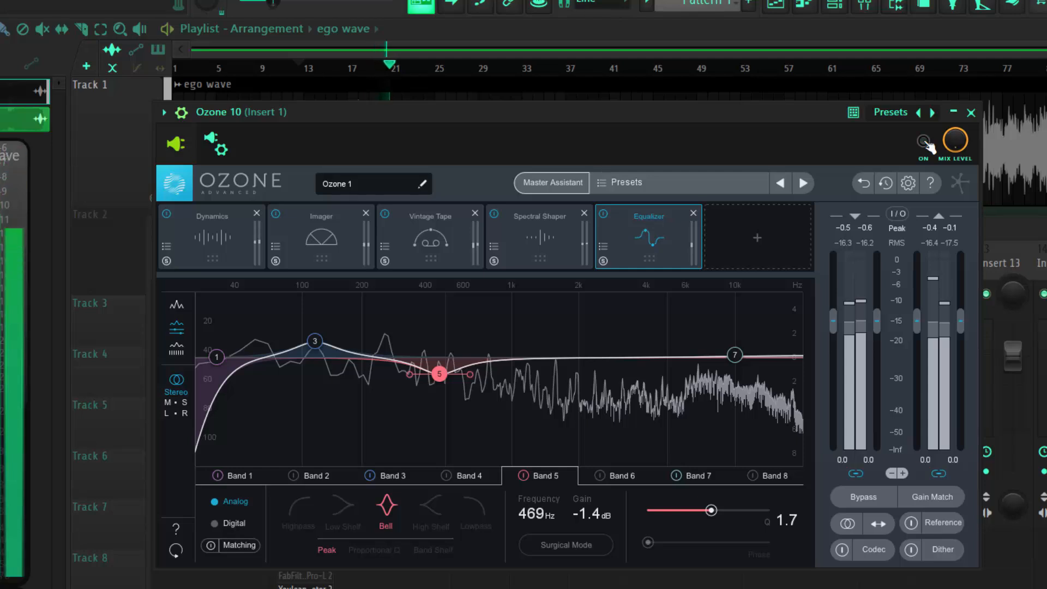
{"action": "left_click", "coordinate": [925, 141]}
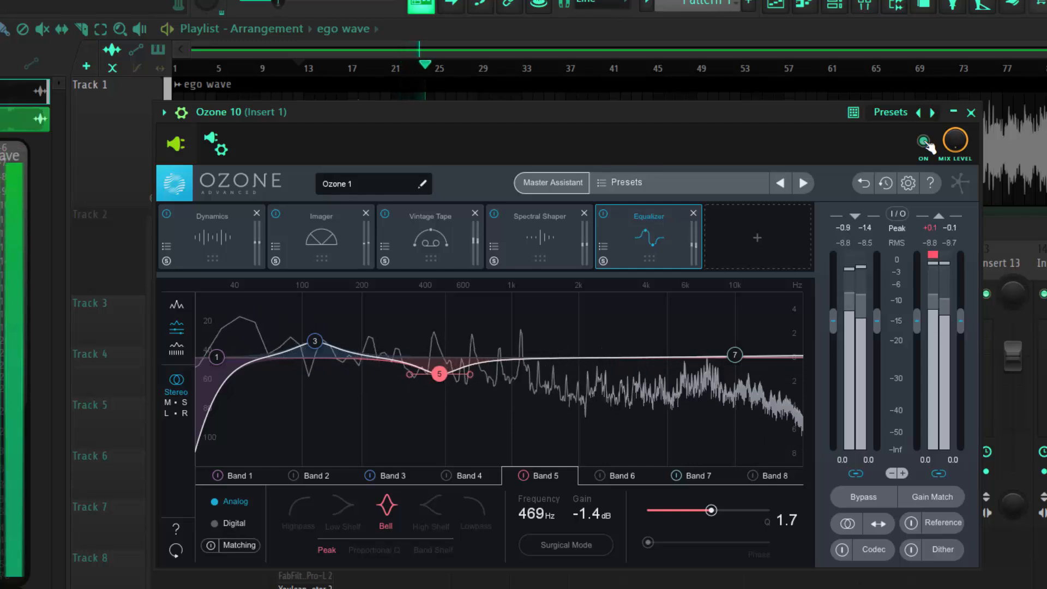
{"action": "left_click", "coordinate": [925, 141]}
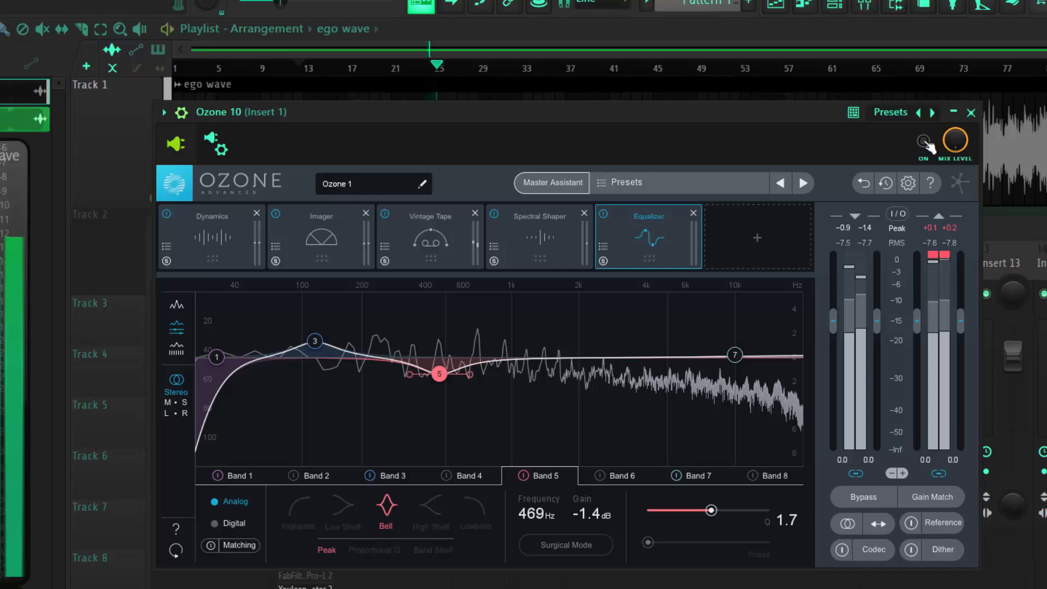
{"action": "left_click", "coordinate": [924, 142]}
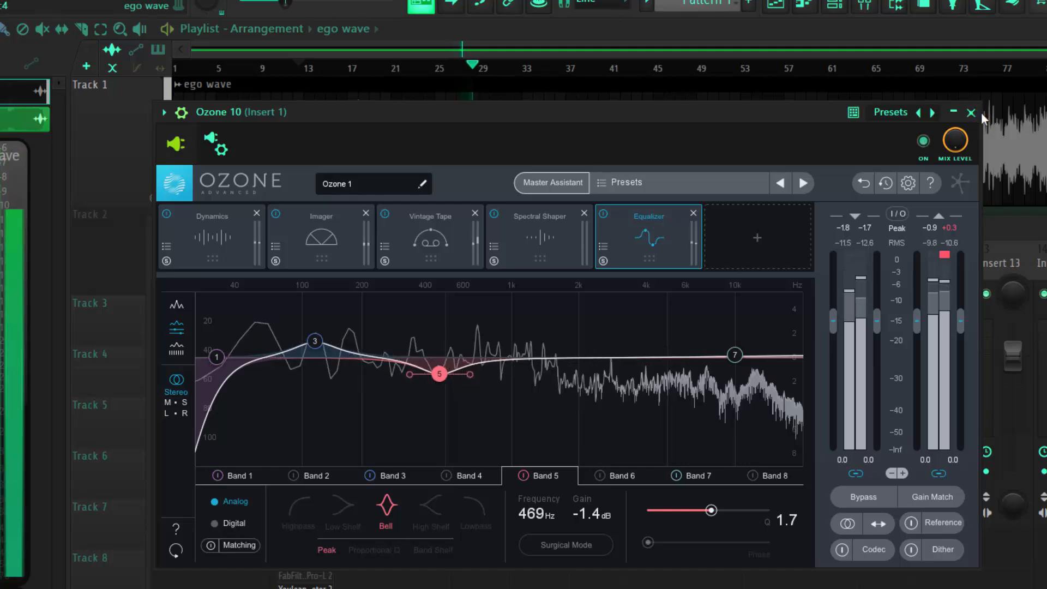
{"action": "key", "text": "space"}
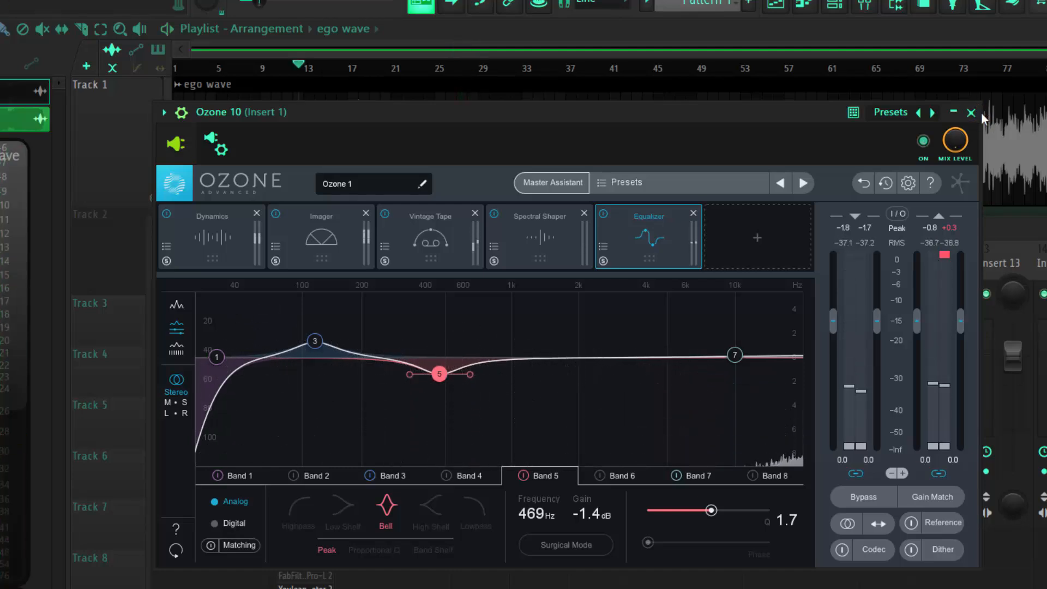
Close Ozone 10, then switch on FabFilter Pro-L 2 on Insert 1 and open its window.
{"action": "key", "text": "Escape"}
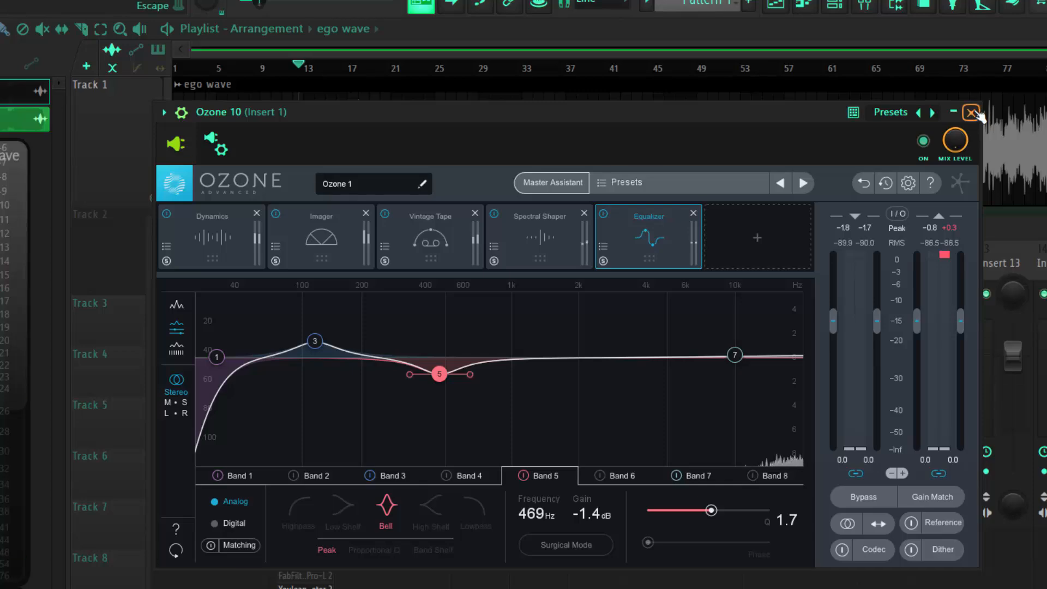
{"action": "left_click", "coordinate": [971, 113]}
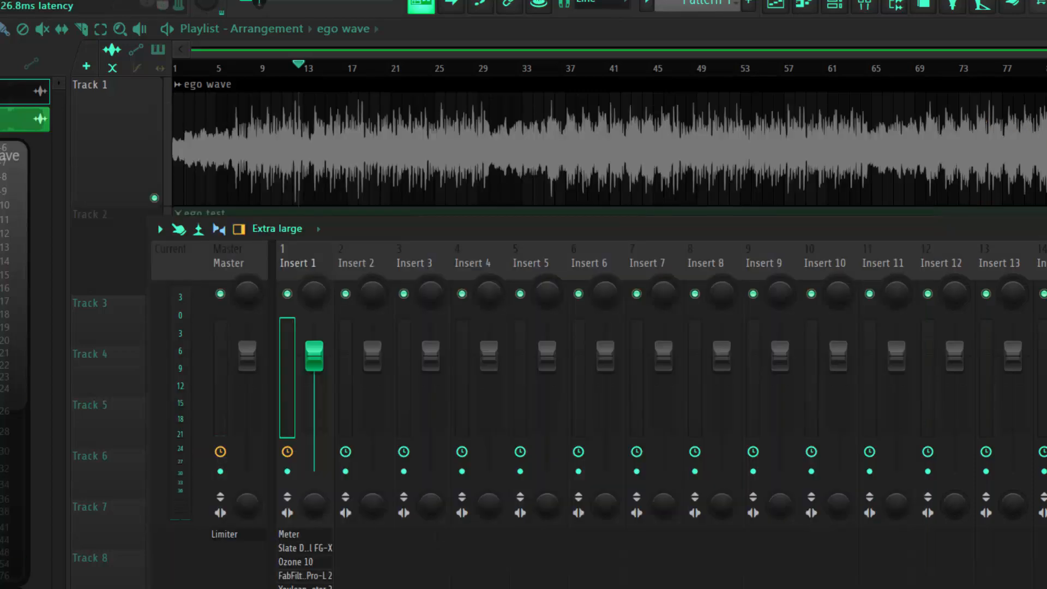
{"action": "left_click", "coordinate": [928, 300]}
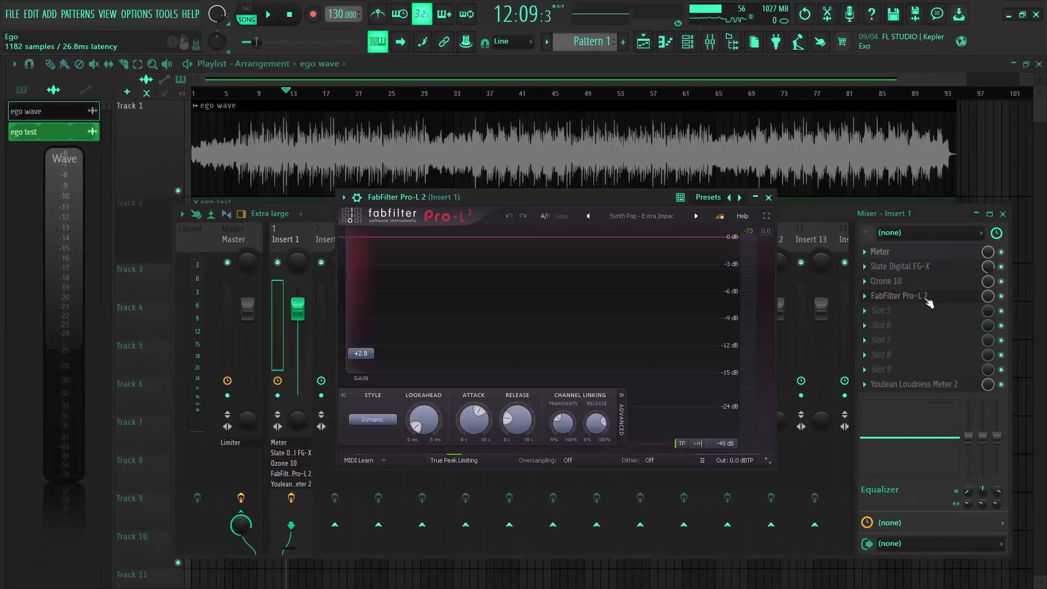
{"action": "left_click_drag", "start_coordinate": [561, 202], "coordinate": [528, 177]}
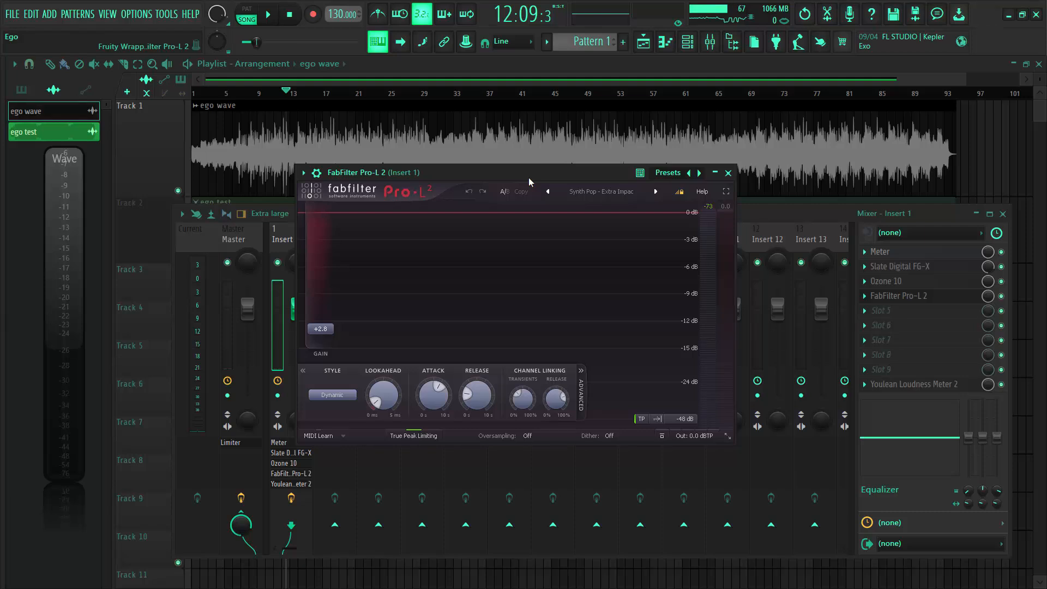
Open Youlean Loudness Meter 2 from Insert 1 and arrange it beside the FabFilter Pro-L 2 window.
{"action": "left_click", "coordinate": [920, 385]}
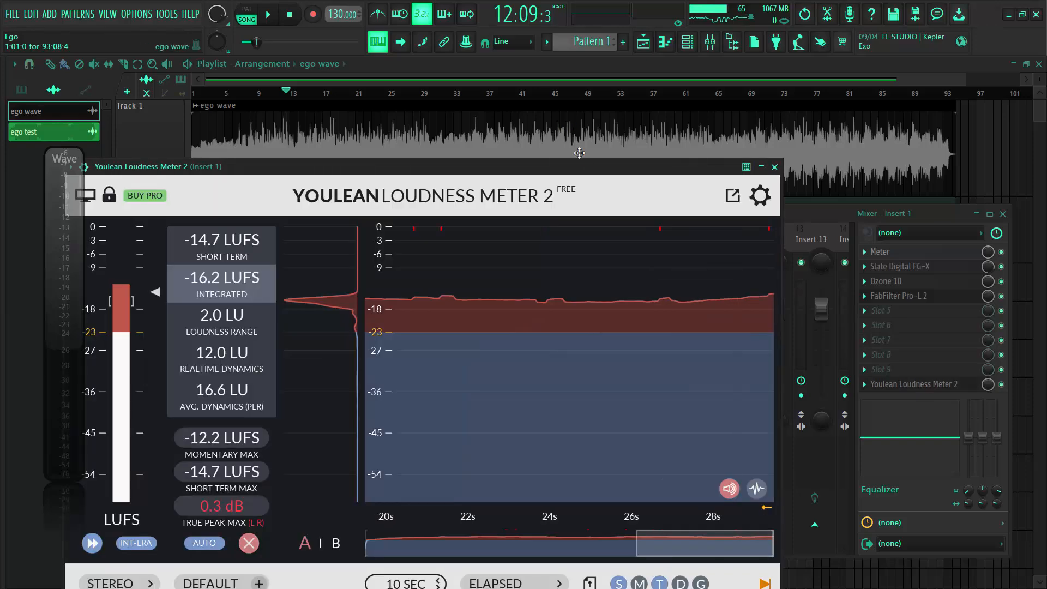
{"action": "left_click_drag", "start_coordinate": [584, 162], "coordinate": [974, 106]}
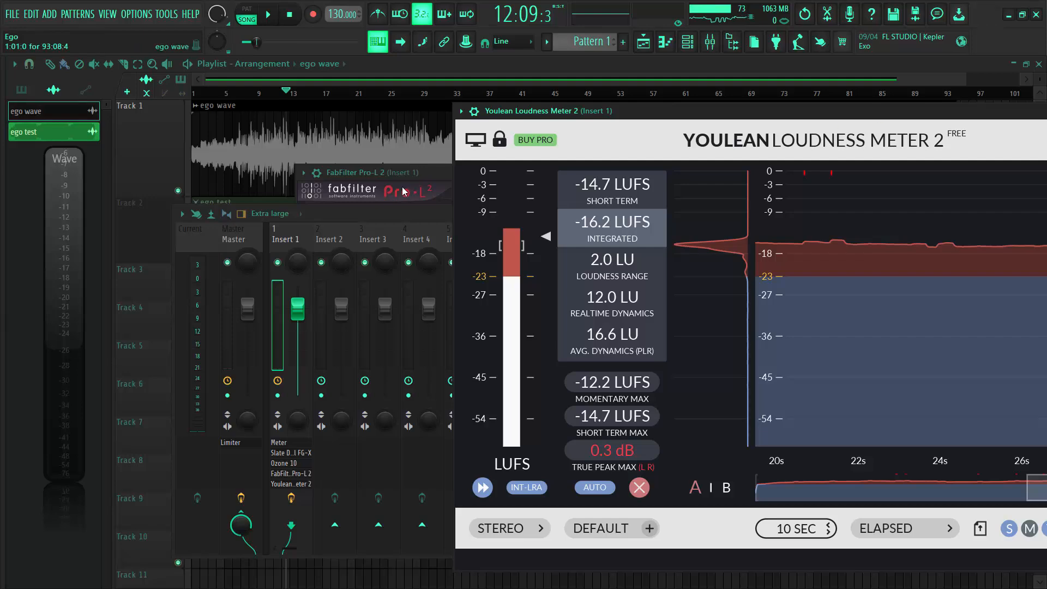
{"action": "left_click_drag", "start_coordinate": [417, 176], "coordinate": [203, 131]}
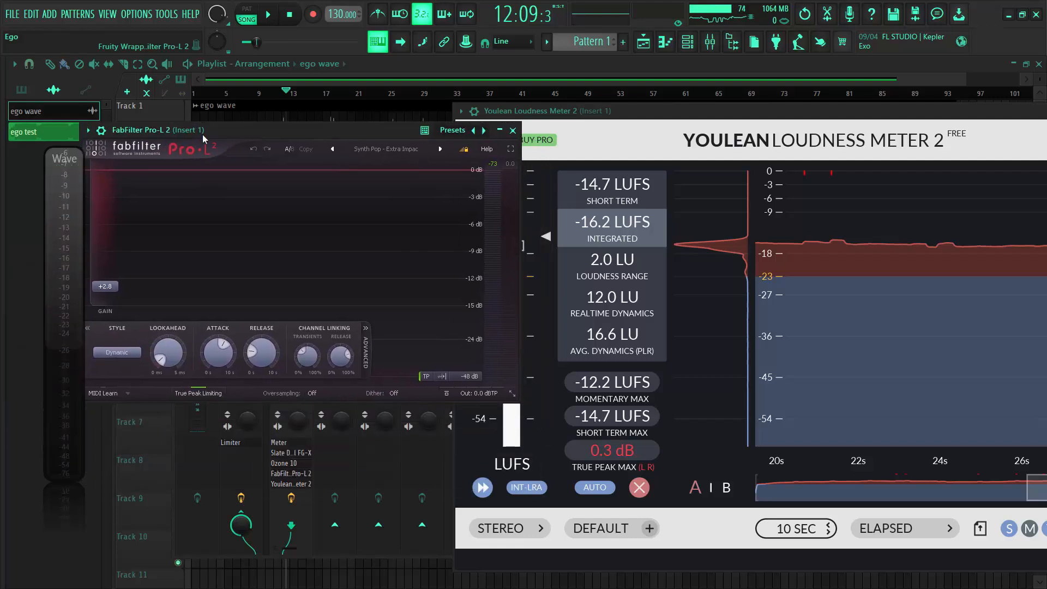
Play from bar 12 and switch Pro-L 2 off to compare loudness on the meter, then stop and switch it back on.
{"action": "left_click", "coordinate": [593, 106]}
{"action": "key", "text": "space"}
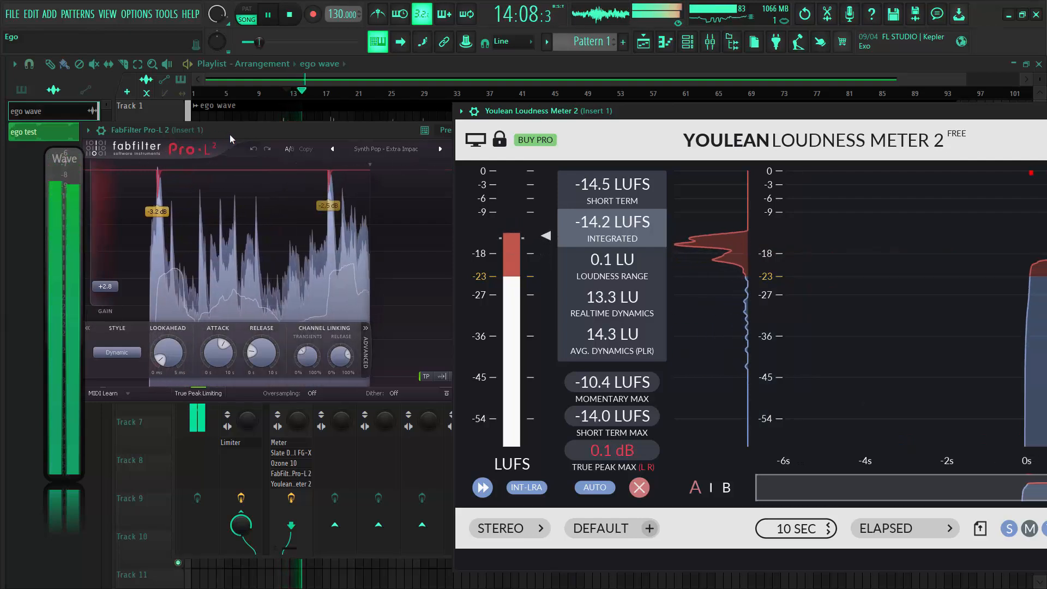
{"action": "left_click_drag", "start_coordinate": [230, 134], "coordinate": [242, 93]}
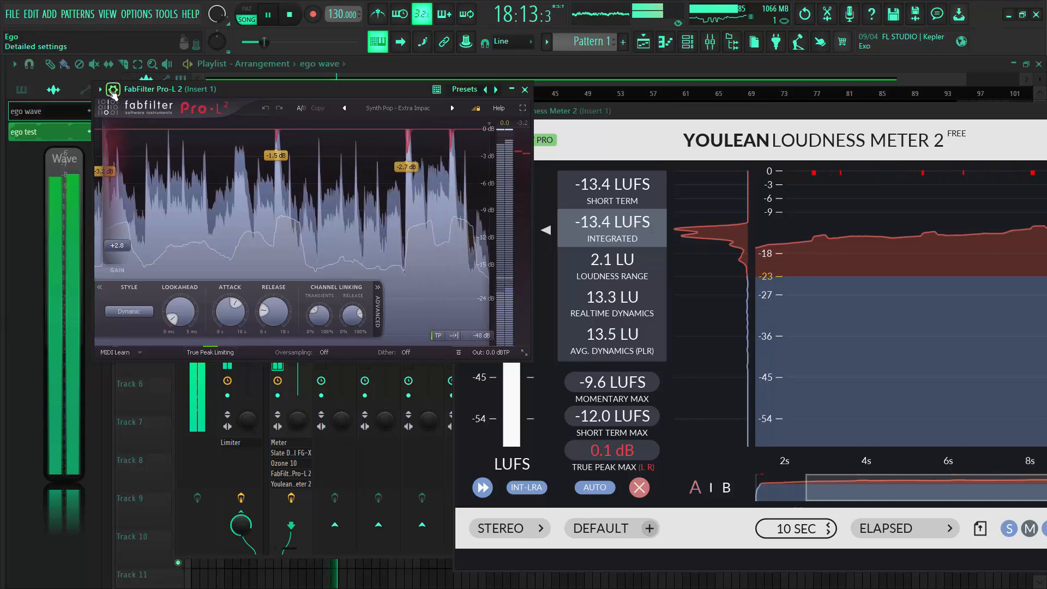
{"action": "left_click", "coordinate": [113, 89]}
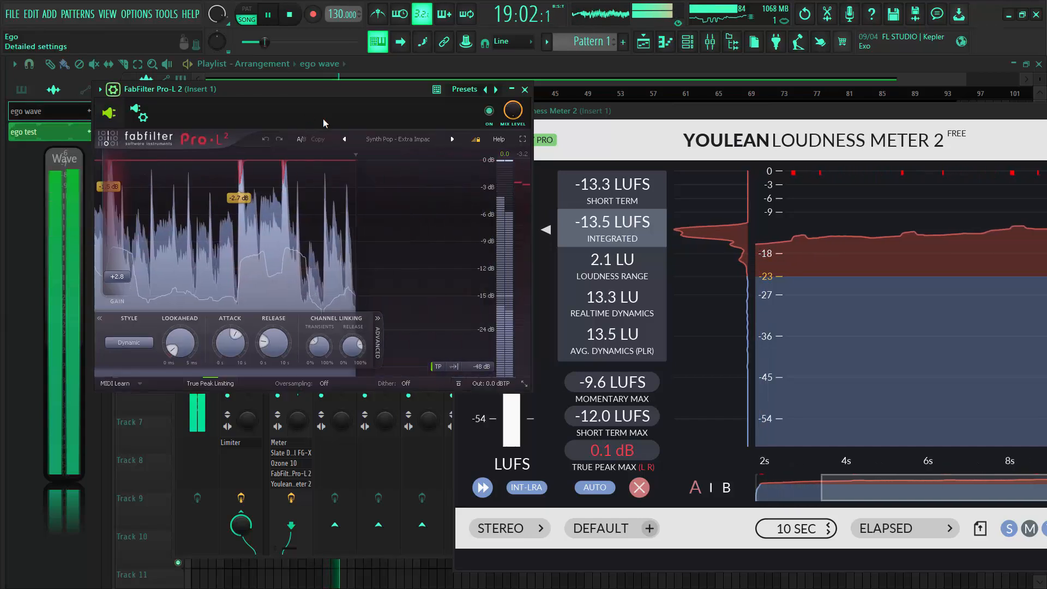
{"action": "left_click", "coordinate": [489, 111]}
{"action": "key", "text": "space"}
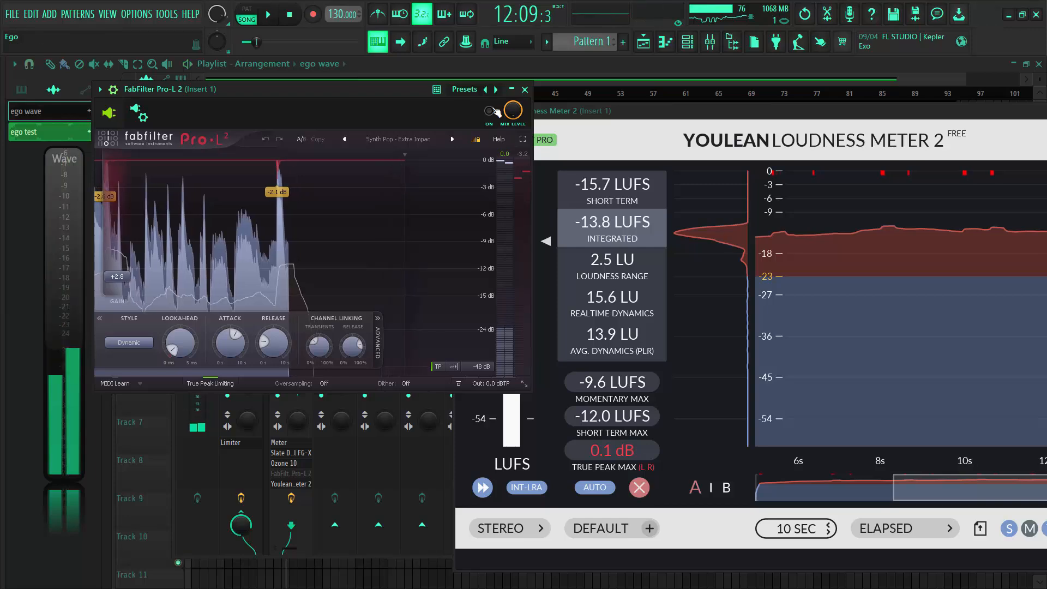
{"action": "left_click", "coordinate": [491, 110]}
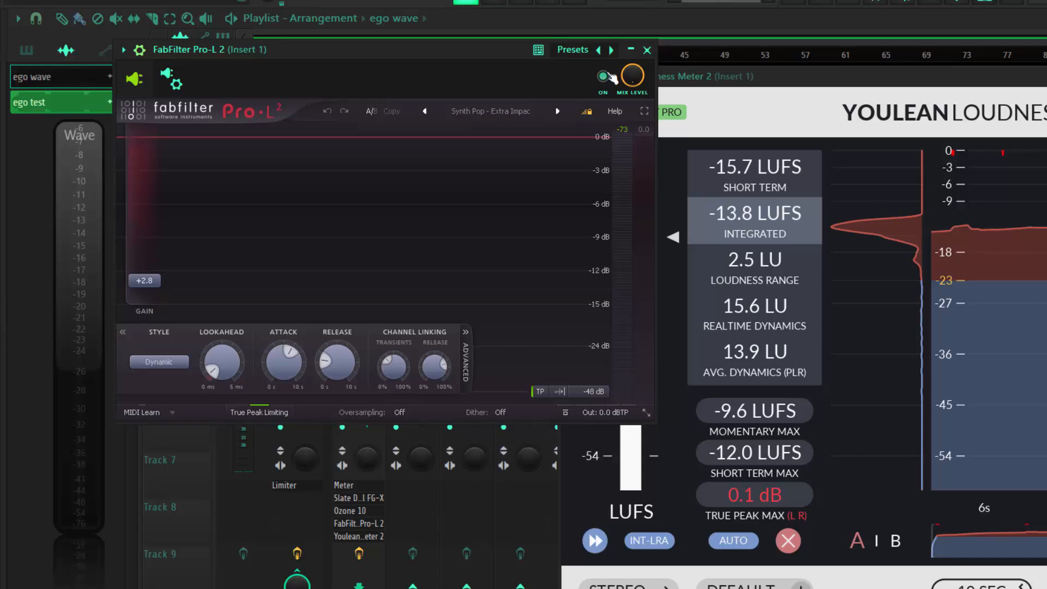
Try raising Pro-L 2's gain to about +5.1 dB and then +6.0 dB during playback, with the loudness meter in view.
{"action": "mouse_move", "coordinate": [157, 267]}
{"action": "left_click_drag", "start_coordinate": [863, 71], "coordinate": [888, 53]}
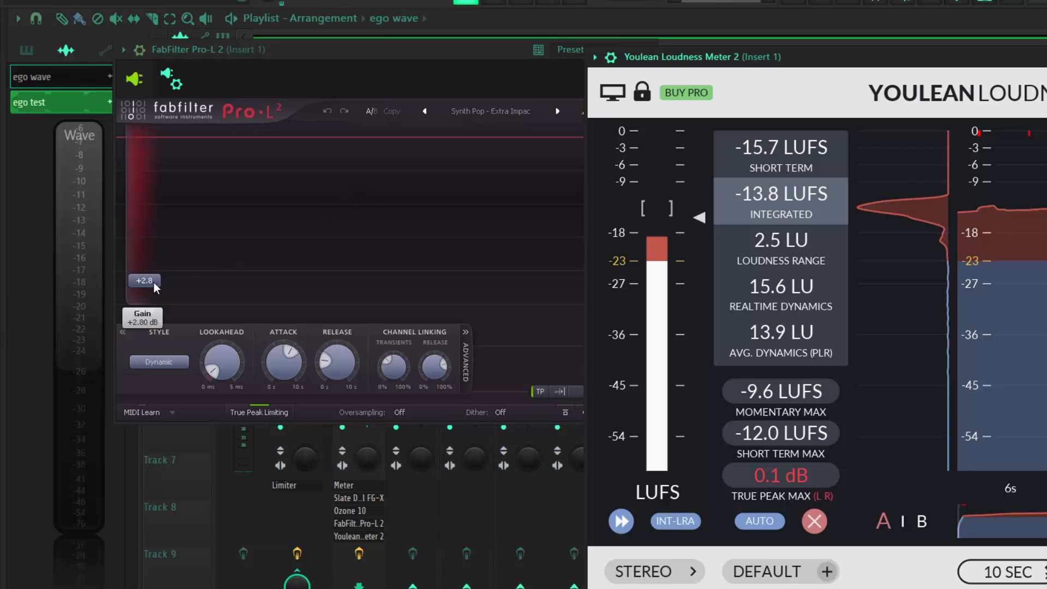
{"action": "key", "text": "space"}
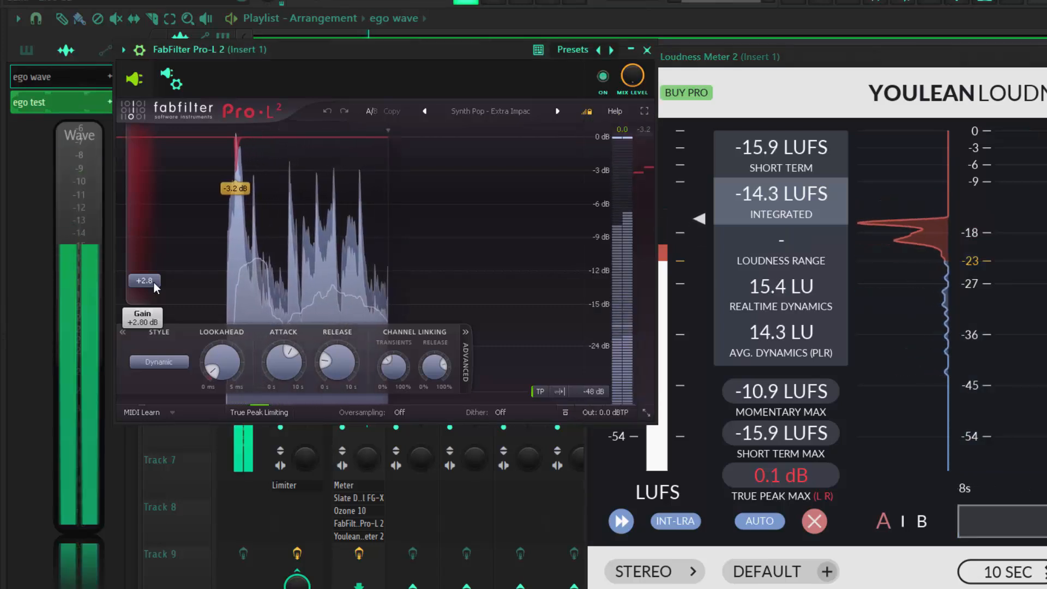
{"action": "left_click_drag", "start_coordinate": [152, 283], "coordinate": [155, 270]}
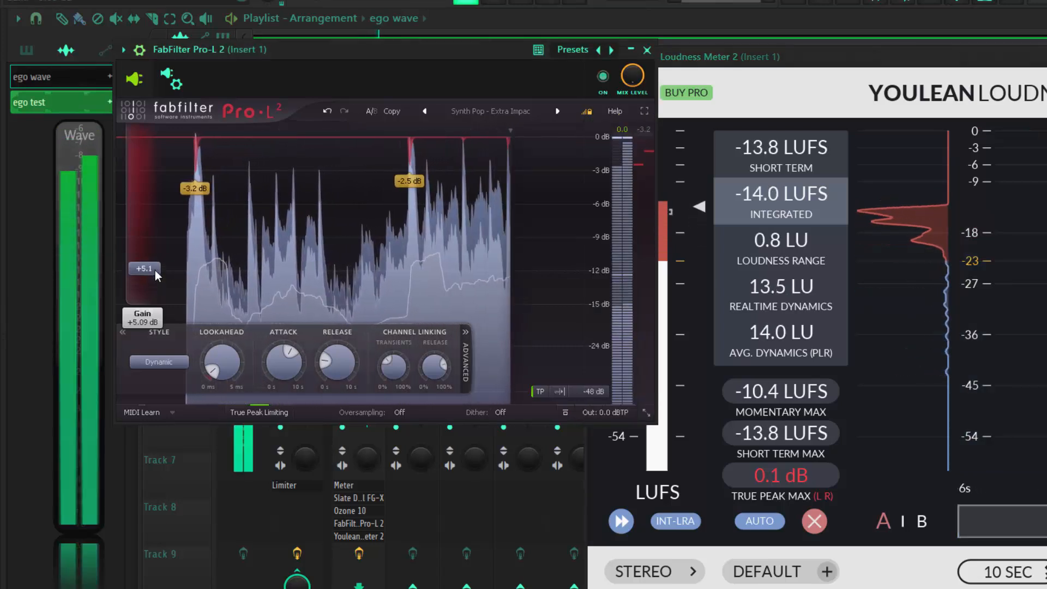
{"action": "left_click", "coordinate": [724, 60]}
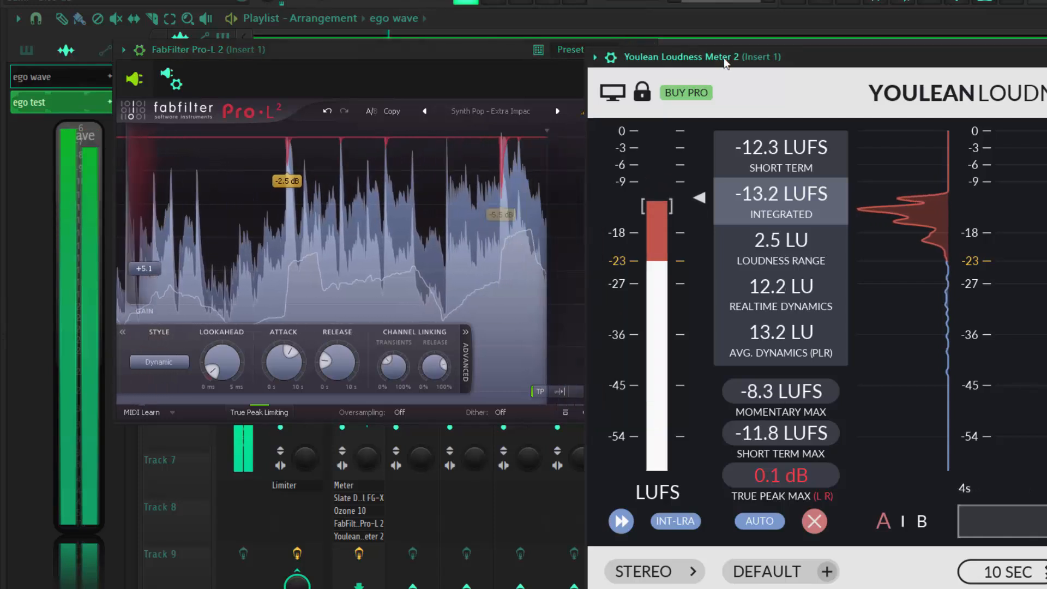
{"action": "mouse_move", "coordinate": [136, 270]}
{"action": "left_click_drag", "start_coordinate": [136, 269], "coordinate": [136, 264]}
{"action": "left_click_drag", "start_coordinate": [754, 53], "coordinate": [820, 25]}
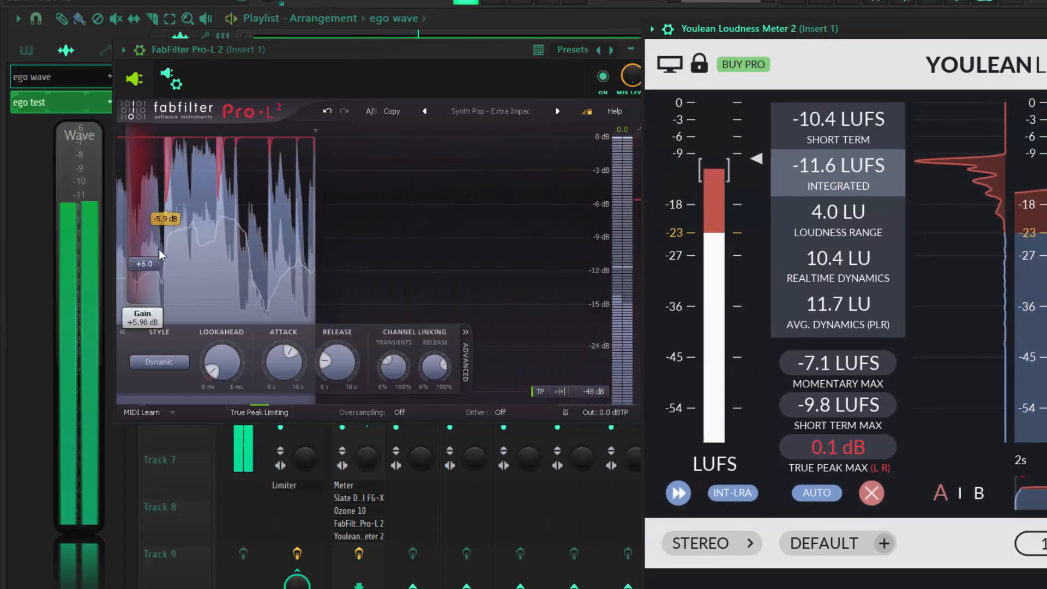
Set Pro-L 2's gain to about +3.2 dB and stop playback.
{"action": "mouse_move", "coordinate": [144, 264]}
{"action": "left_mouse_down"}
{"action": "mouse_move", "coordinate": [154, 247]}
{"action": "mouse_move", "coordinate": [152, 274]}
{"action": "left_mouse_up"}
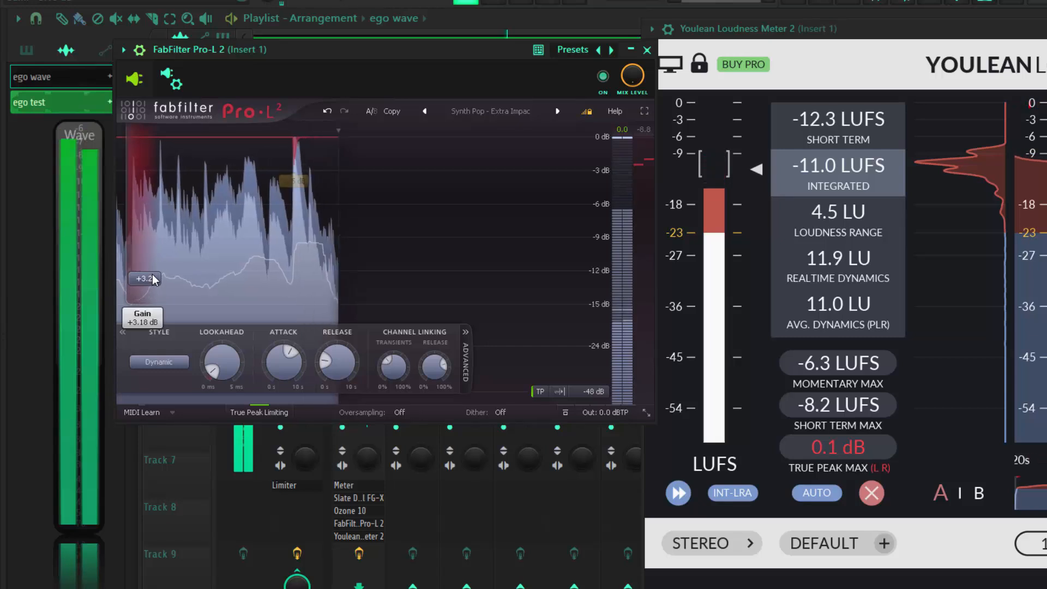
{"action": "key", "text": "space"}
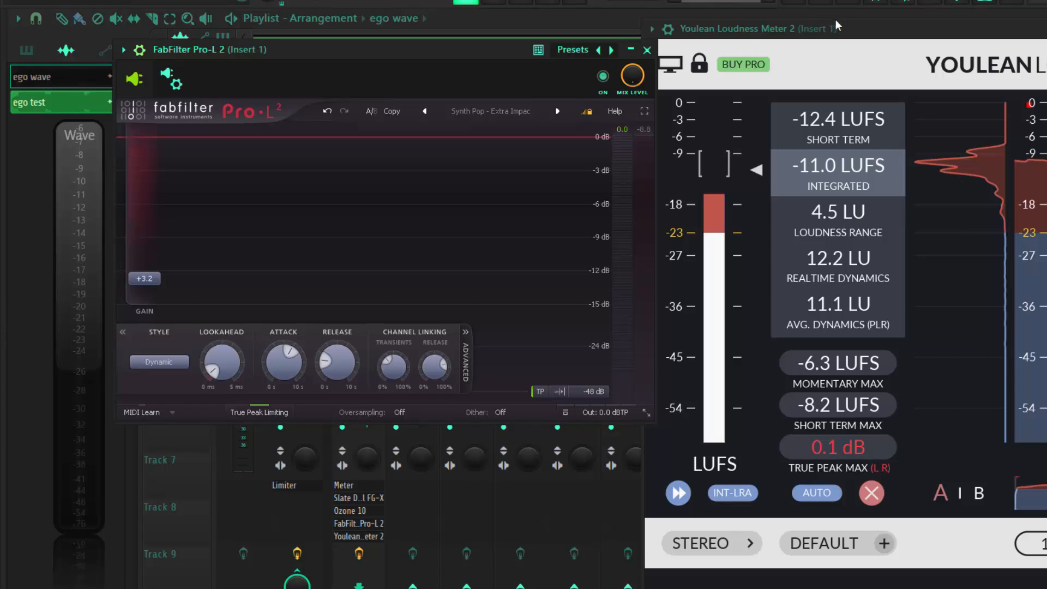
Bring Youlean Loudness Meter 2 fully into view and play the track to measure its loudness with the current limiter gain.
{"action": "left_click", "coordinate": [848, 24]}
{"action": "left_click_drag", "start_coordinate": [830, 31], "coordinate": [427, 48]}
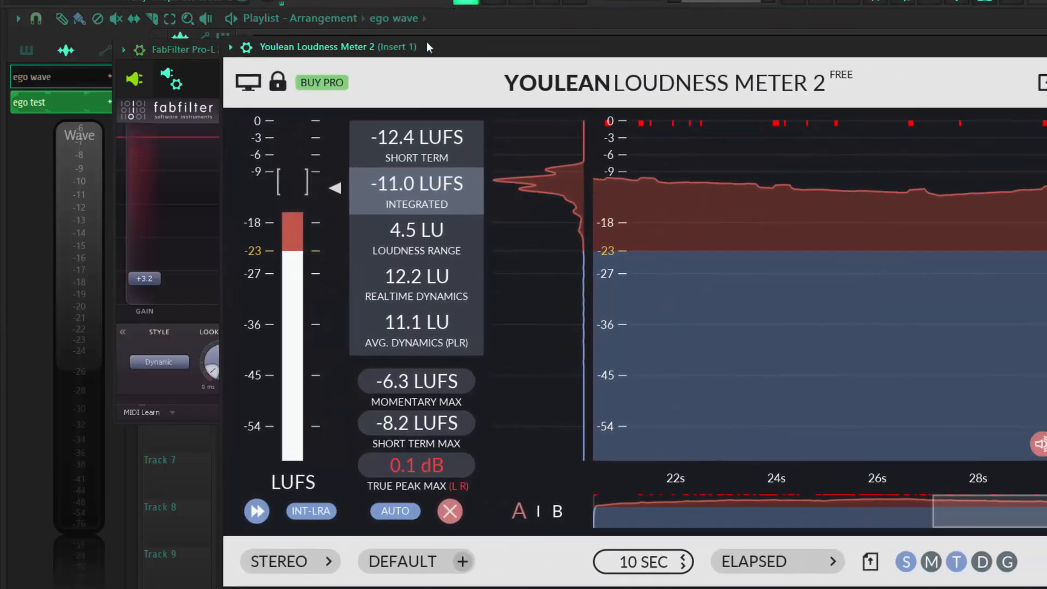
{"action": "key", "text": "space"}
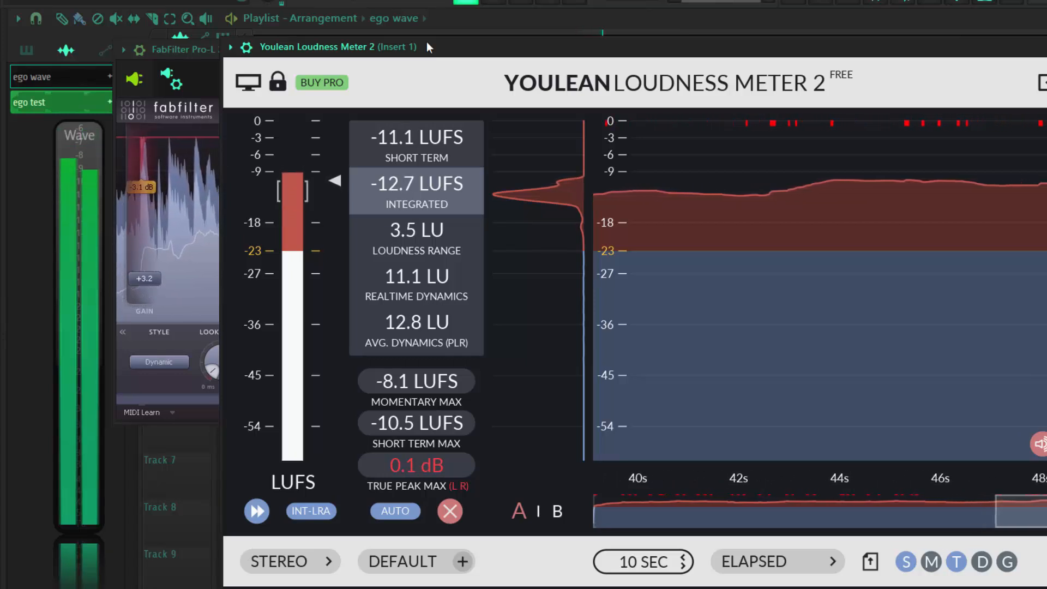
{"action": "key", "text": "space"}
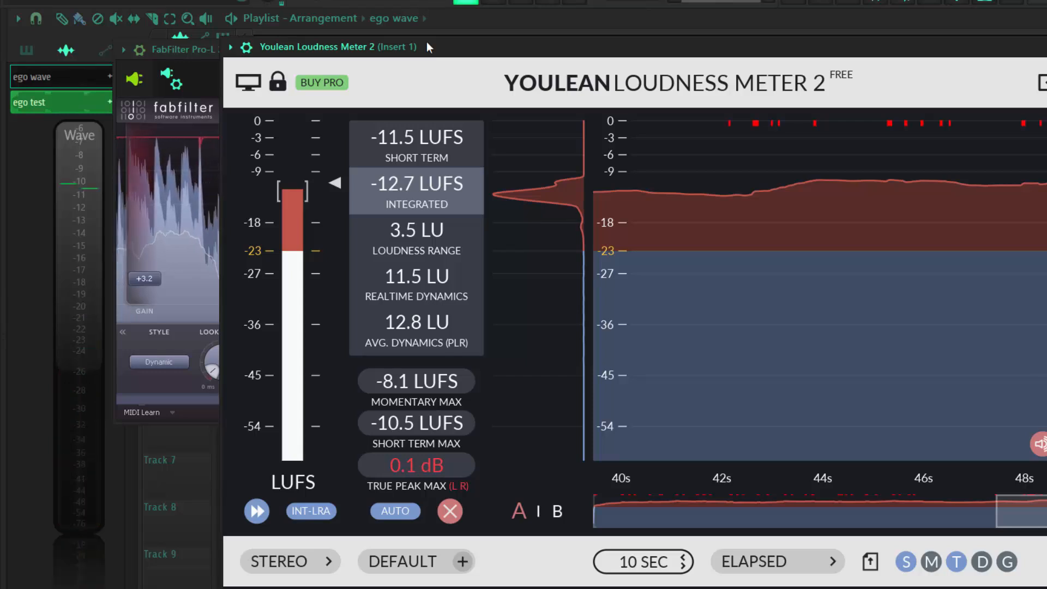